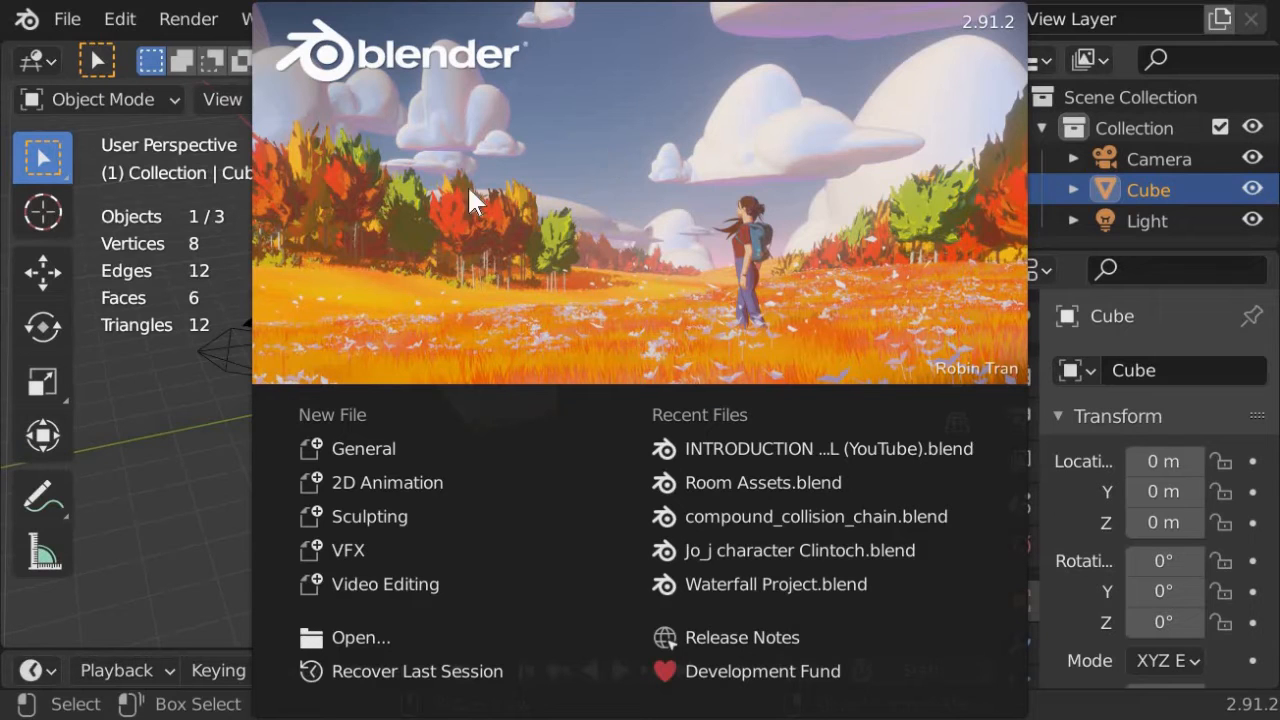
Step: Dismiss the splash screen and switch the default cube to Edit Mode
left_click(599, 197)
scroll(483, 405, "up", 5)
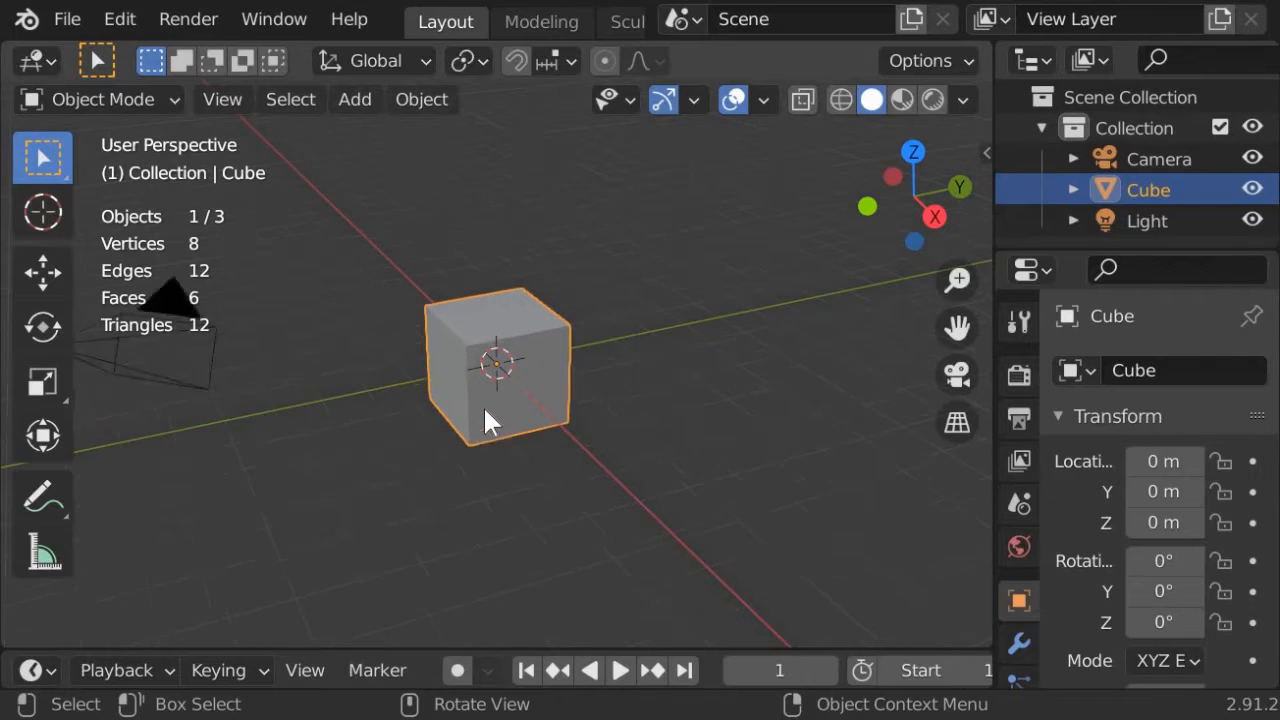
middle_click_drag(390, 398, 490, 365)
scroll(490, 365, "down", 3)
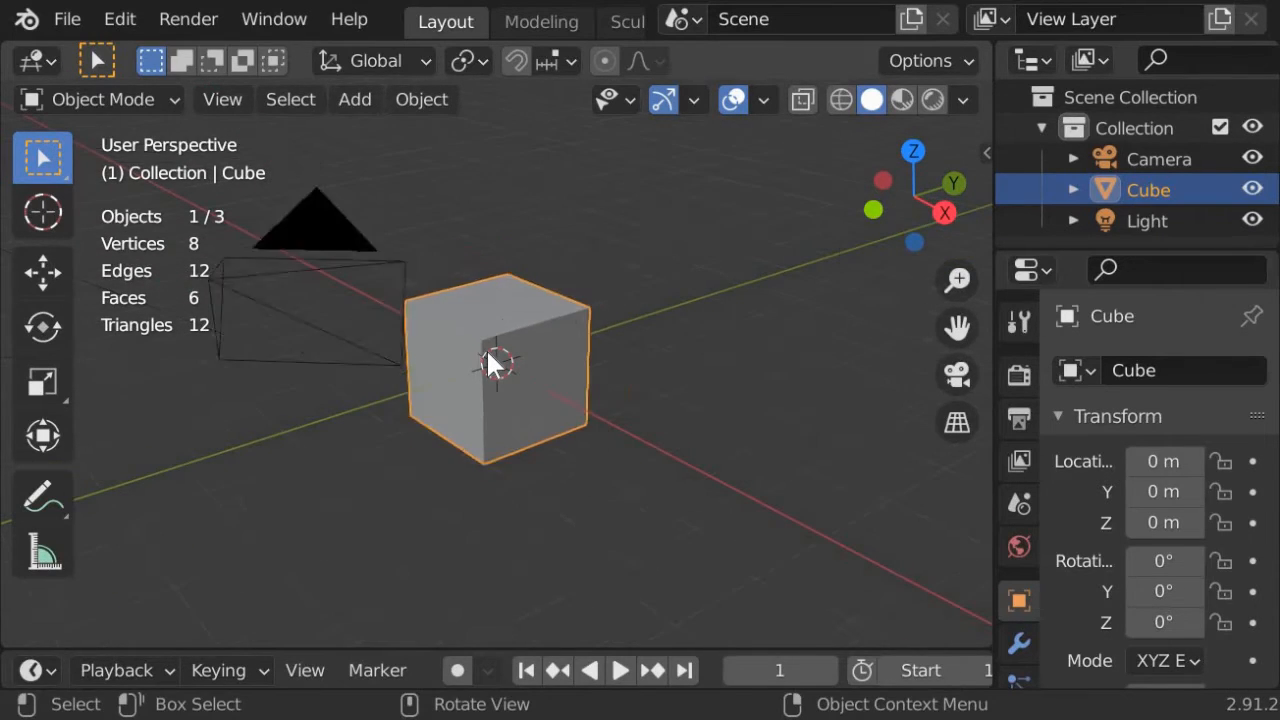
middle_click_drag(394, 337, 355, 297)
scroll(541, 332, "up", 3)
scroll(541, 332, "down", 3)
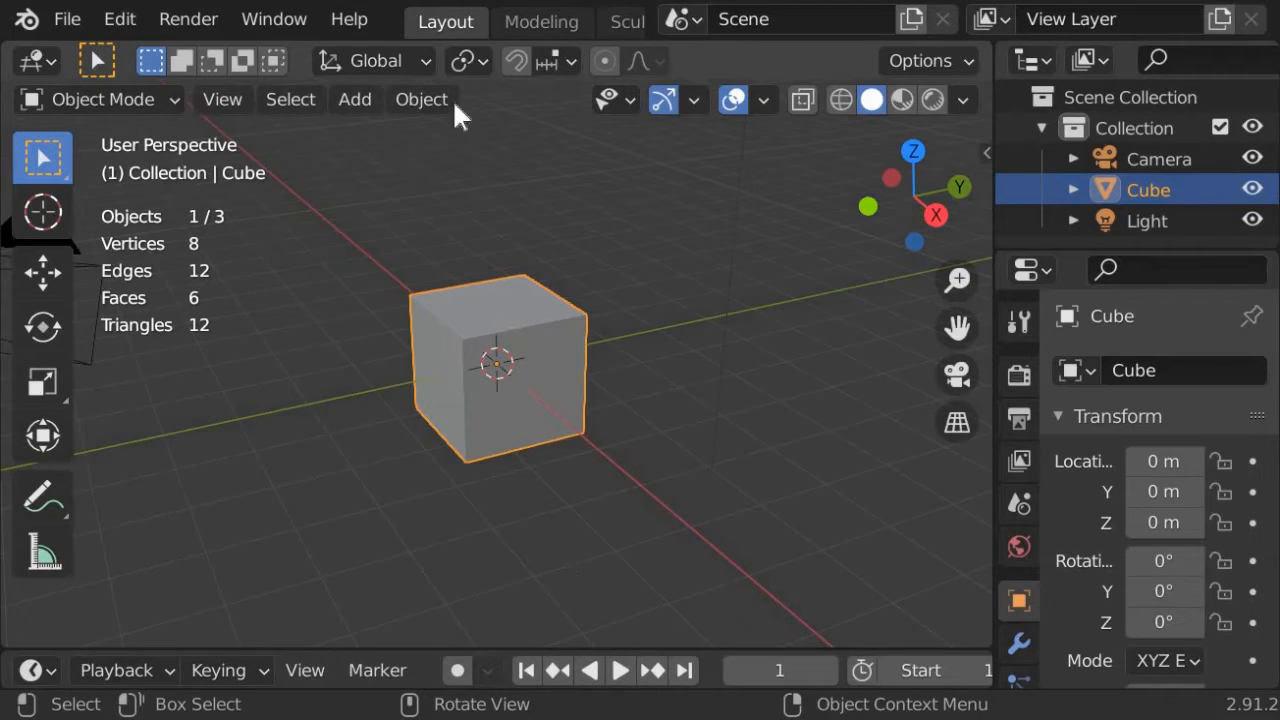
left_click(150, 92)
left_click(145, 170)
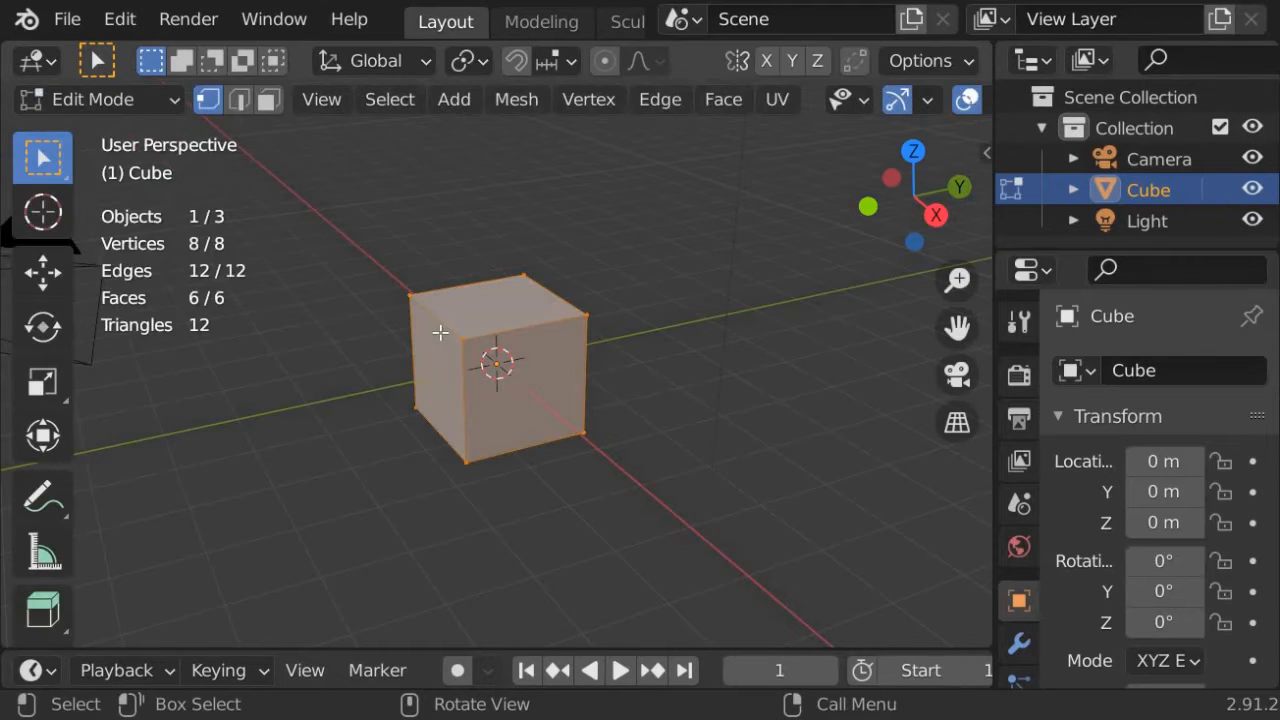
key("ctrl+Tab")
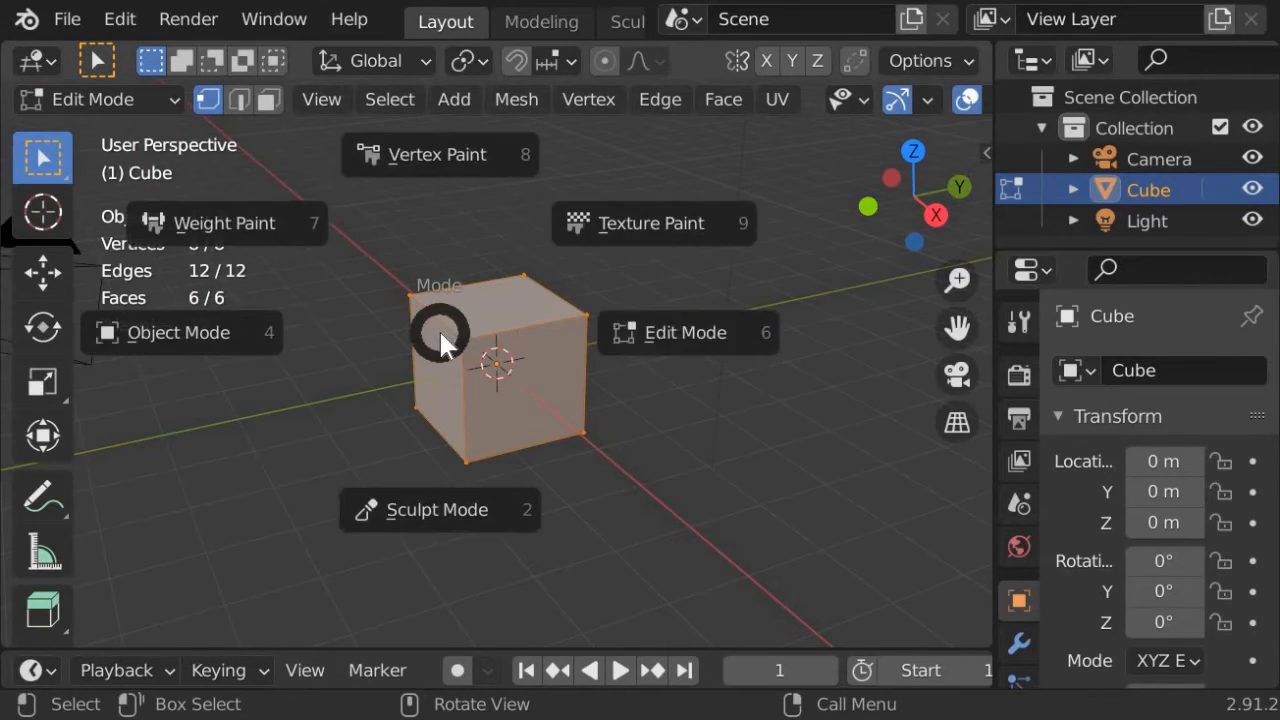
key("Escape")
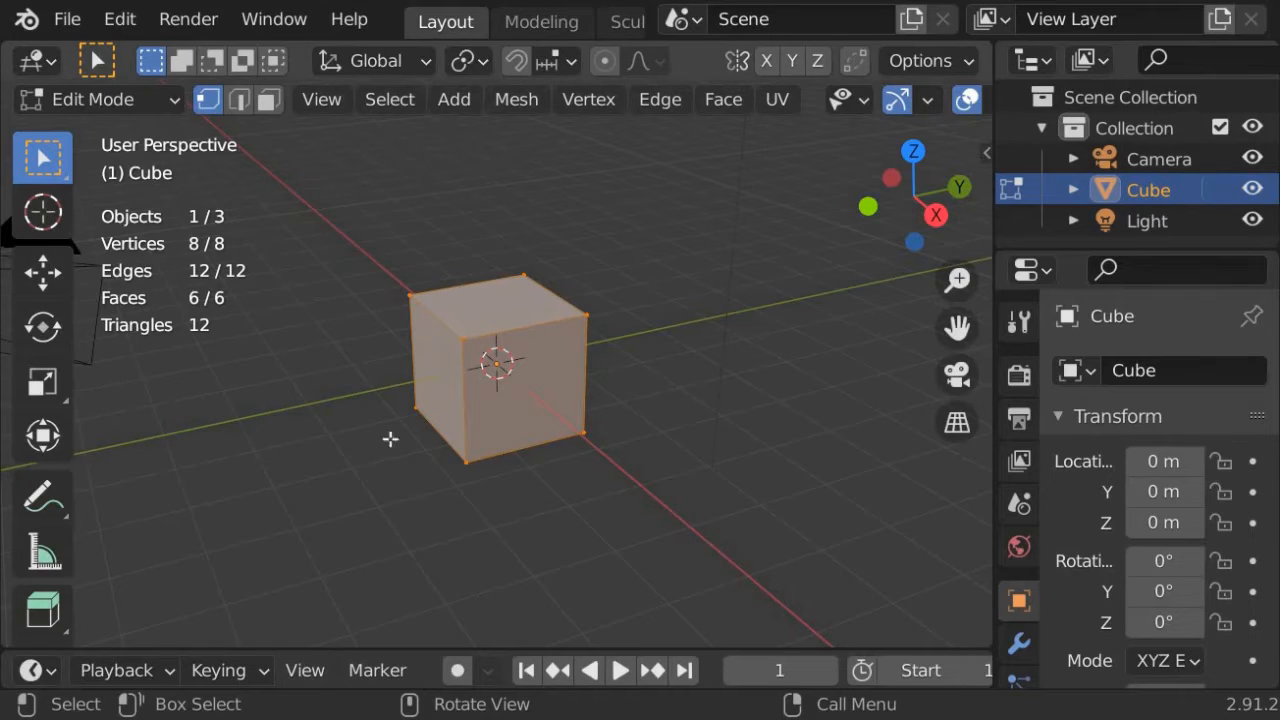
left_click(125, 102)
scroll(489, 332, "down", 1)
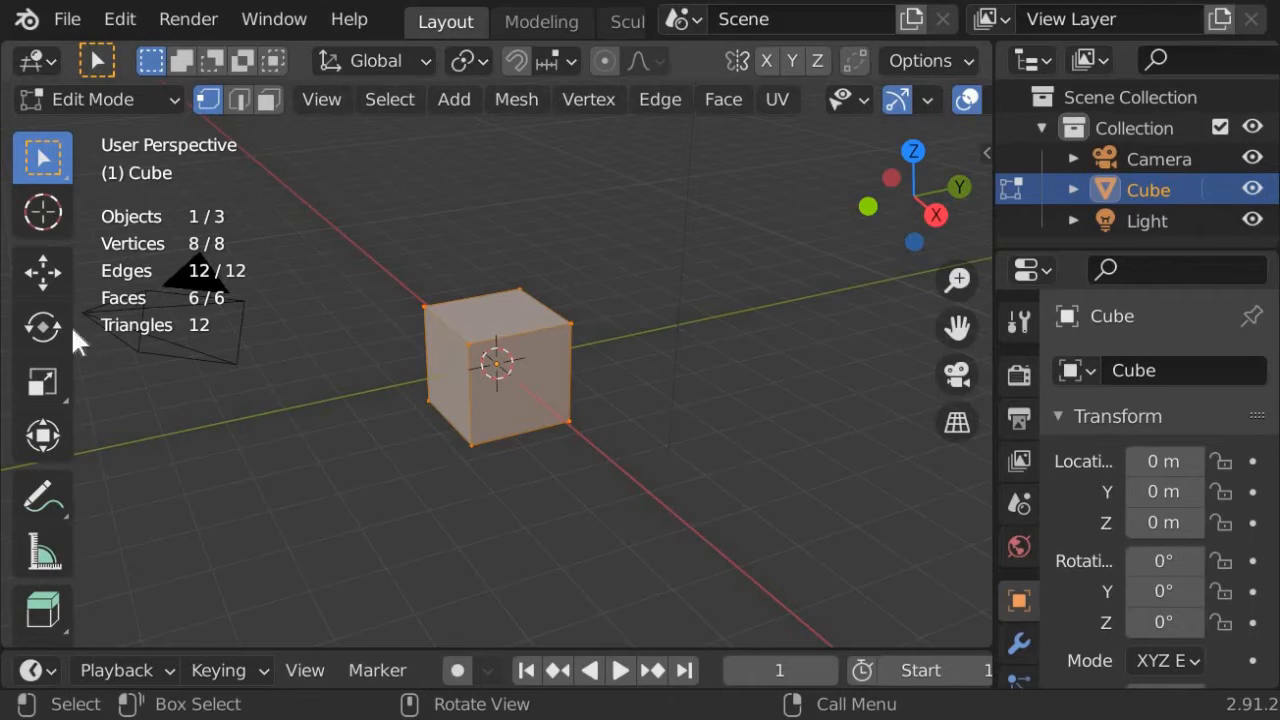
Step: Stretch the cube along Y, X and Z into a large elongated box with the Transform tool, ending with Select Box active
left_click(44, 435)
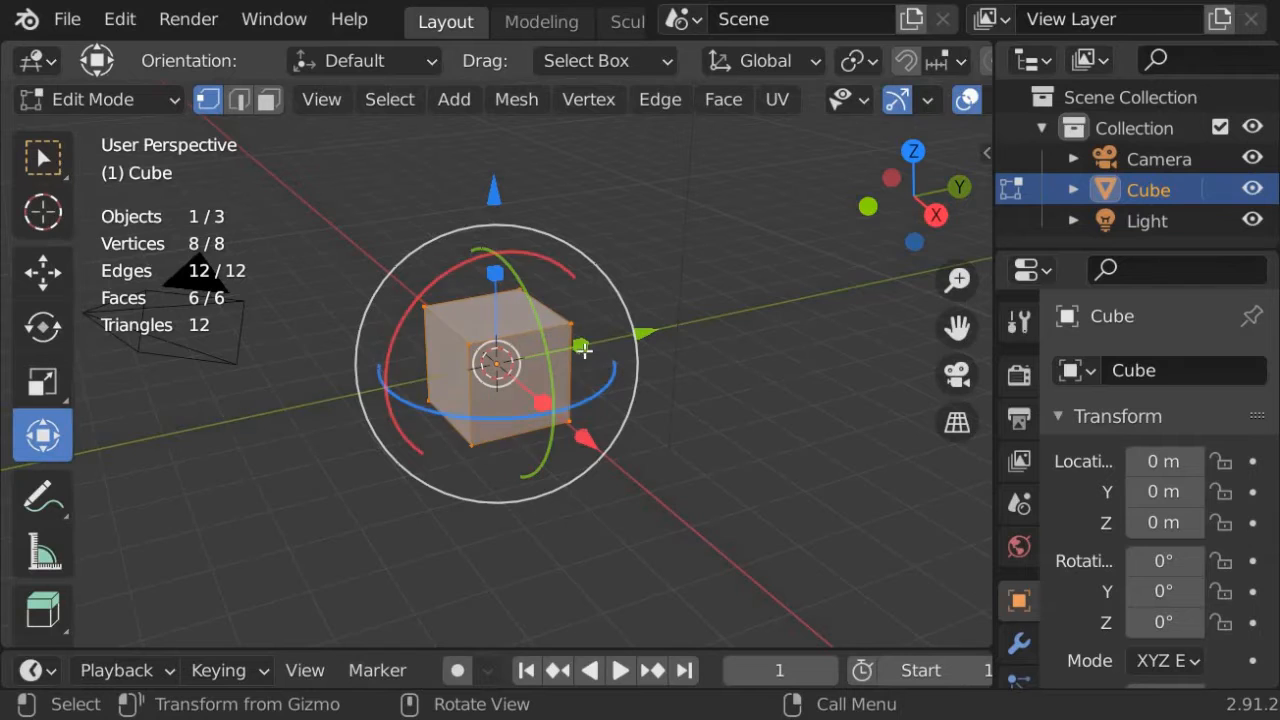
left_click_drag(581, 347, 930, 331)
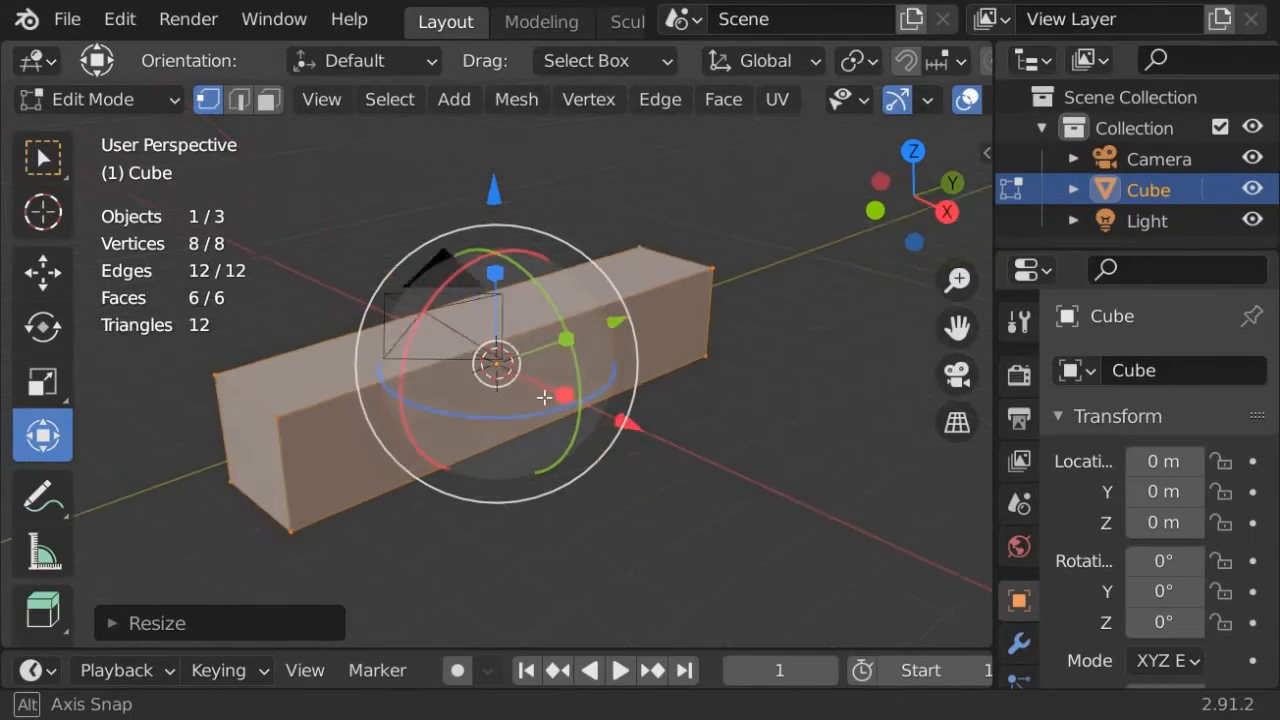
key("s")
left_click(705, 430)
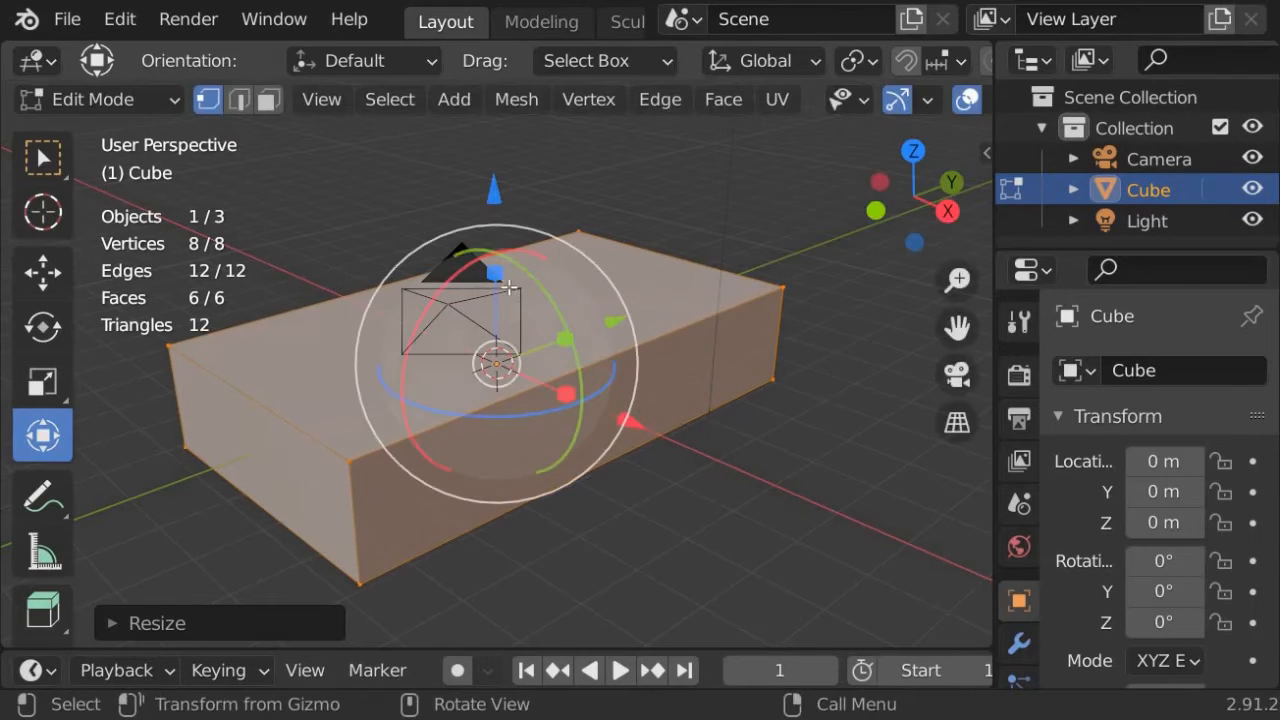
left_click_drag(496, 272, 503, 136)
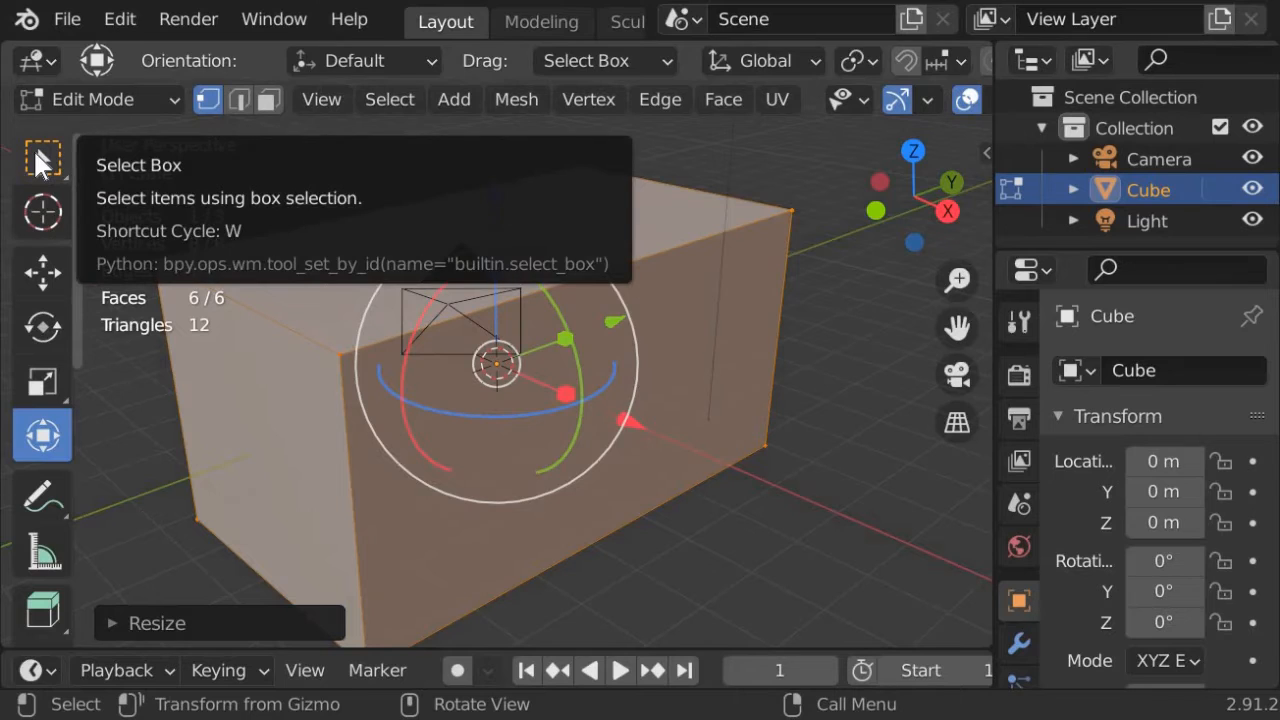
left_click(40, 160)
middle_click_drag(503, 434, 483, 420)
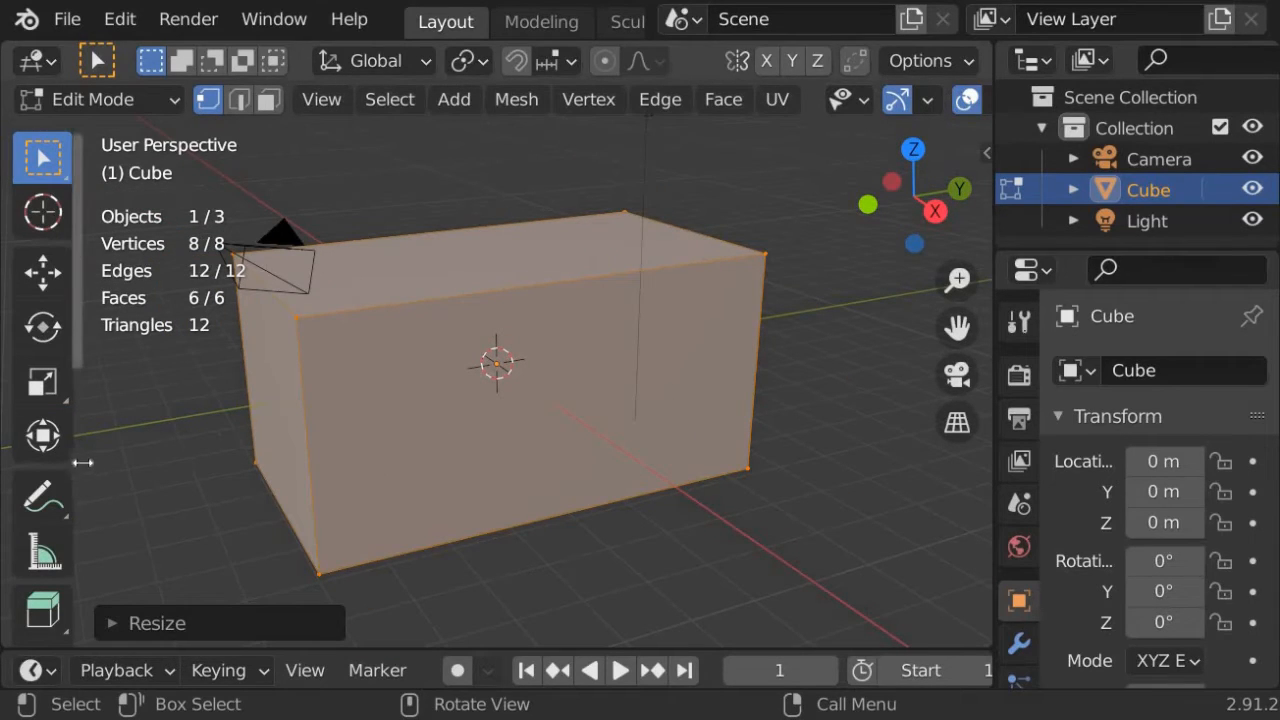
Step: Widen the toolbar to two columns and look through the available mesh editing tools
left_click_drag(83, 463, 210, 461)
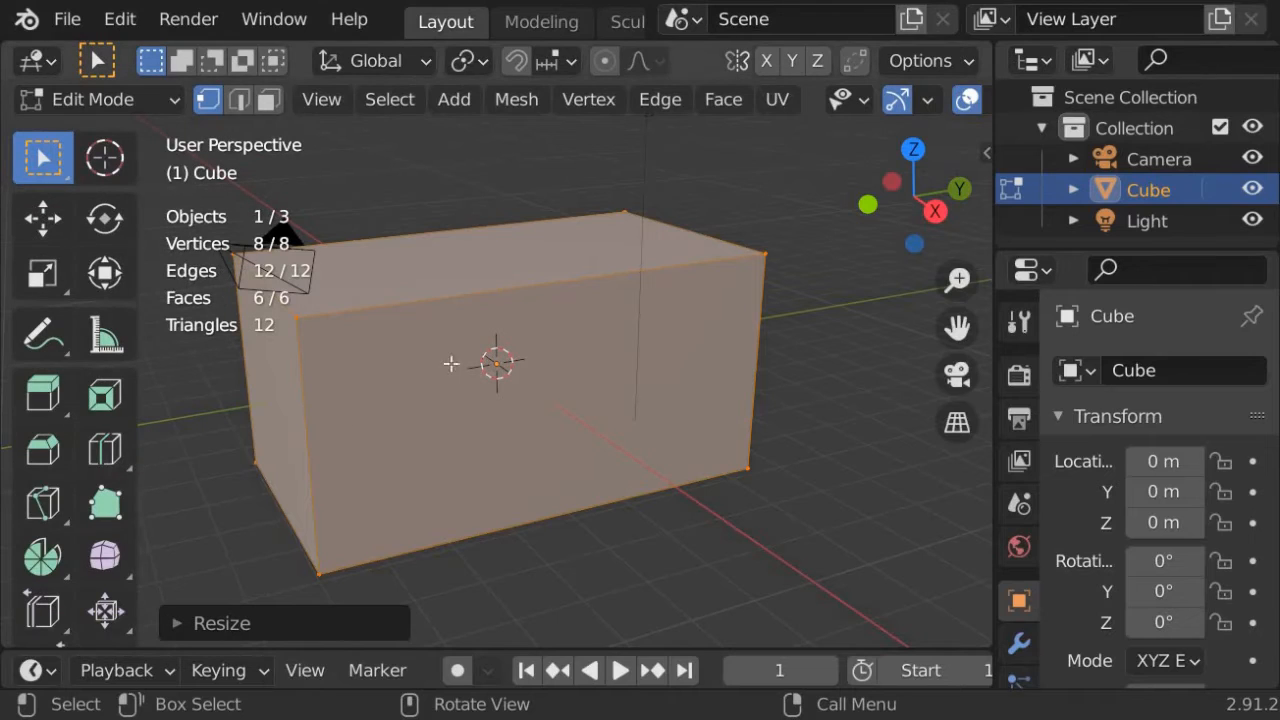
scroll(86, 490, "down", 2)
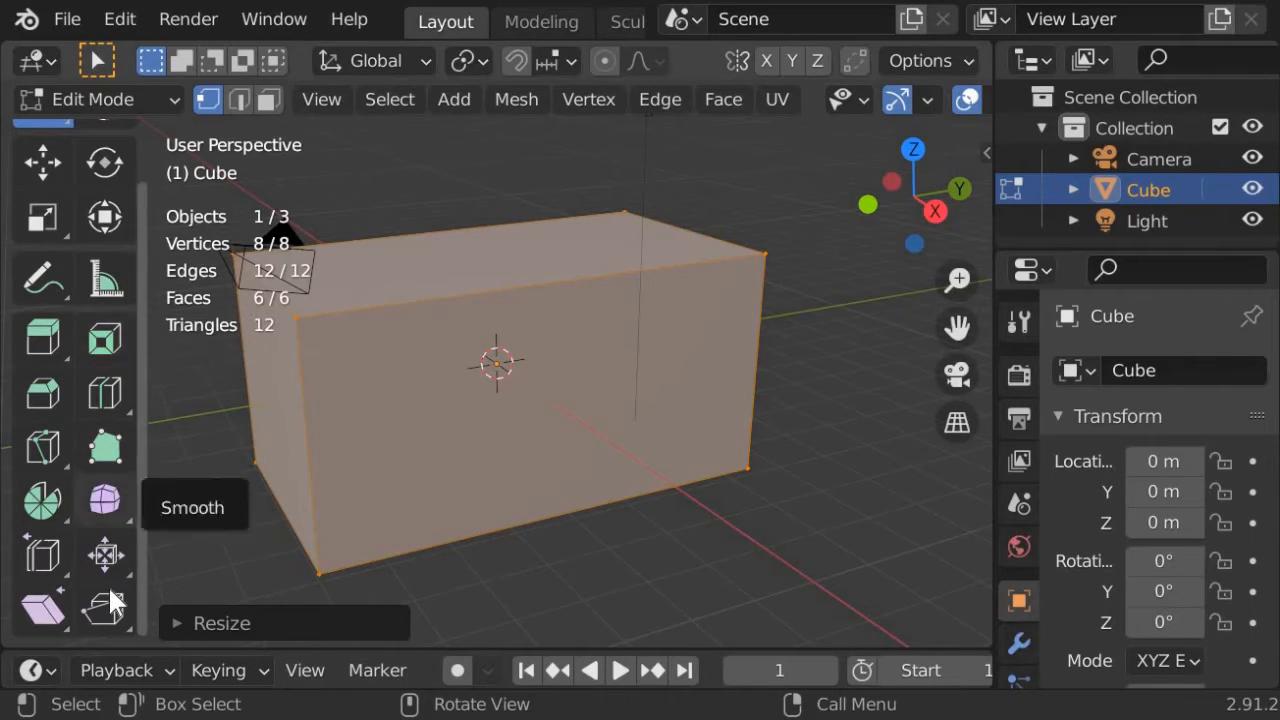
scroll(111, 467, "up", 2)
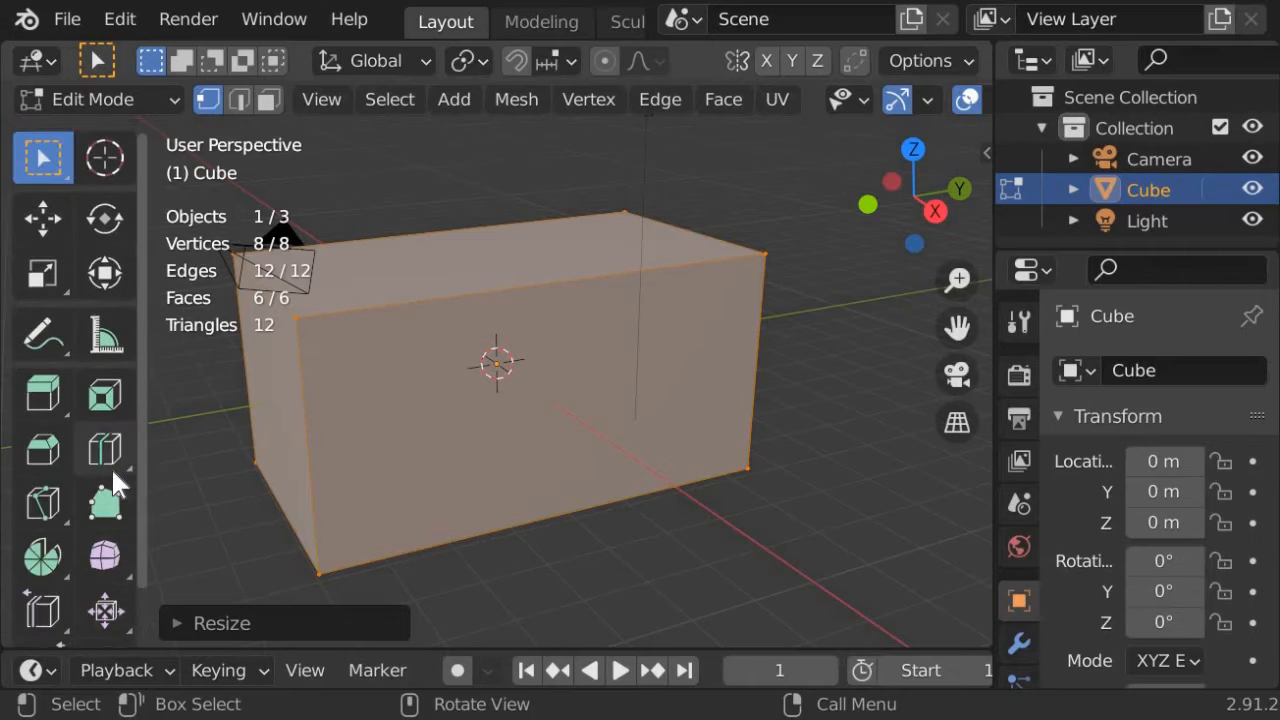
scroll(111, 460, "down", 2)
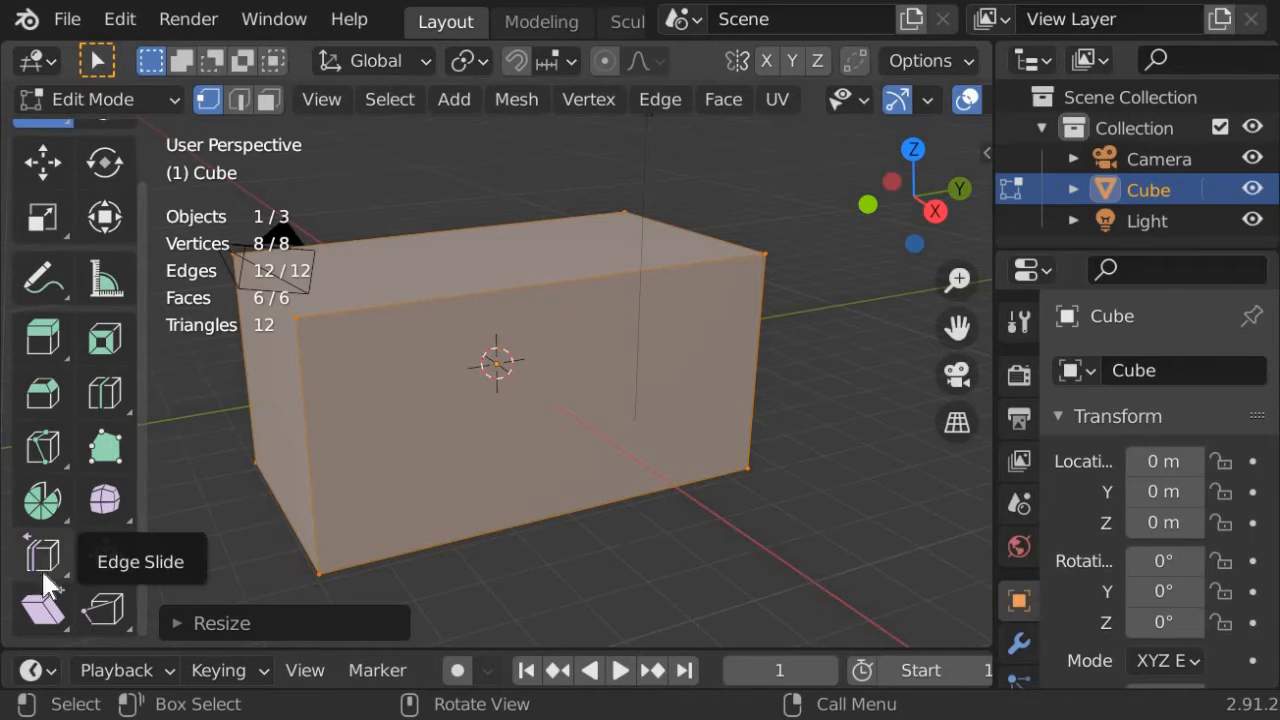
left_click(76, 602)
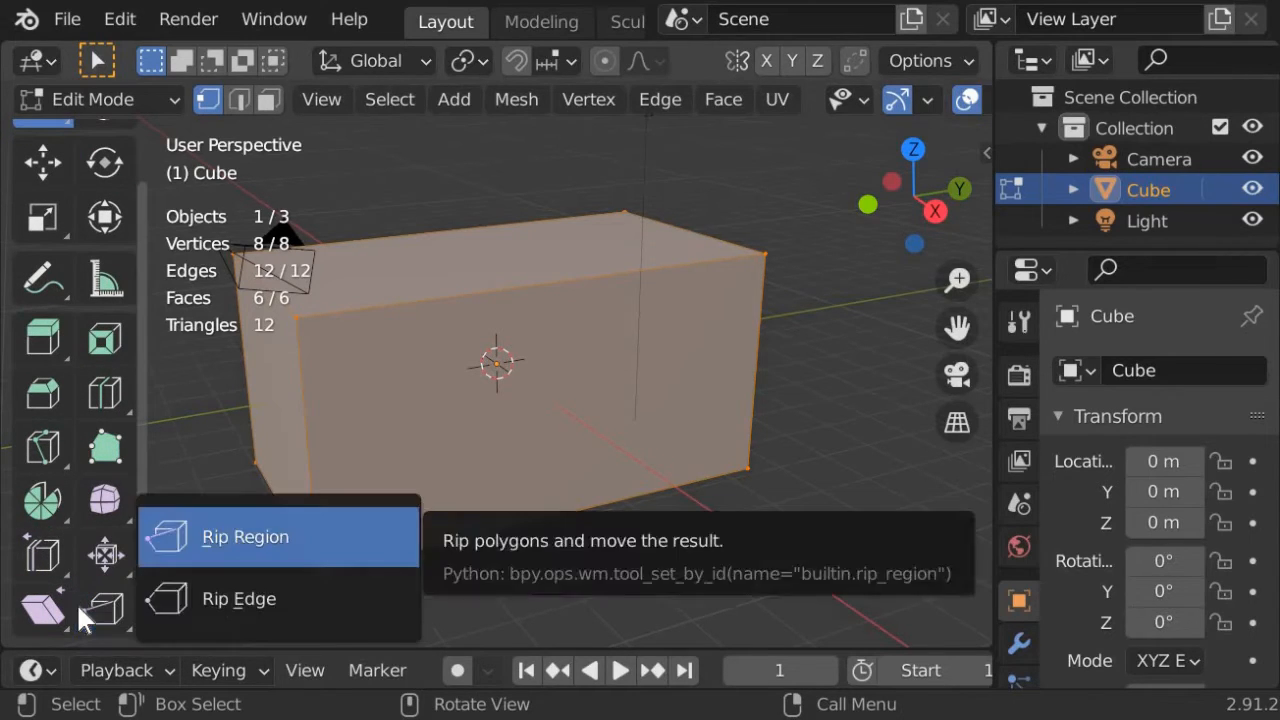
left_click(96, 563)
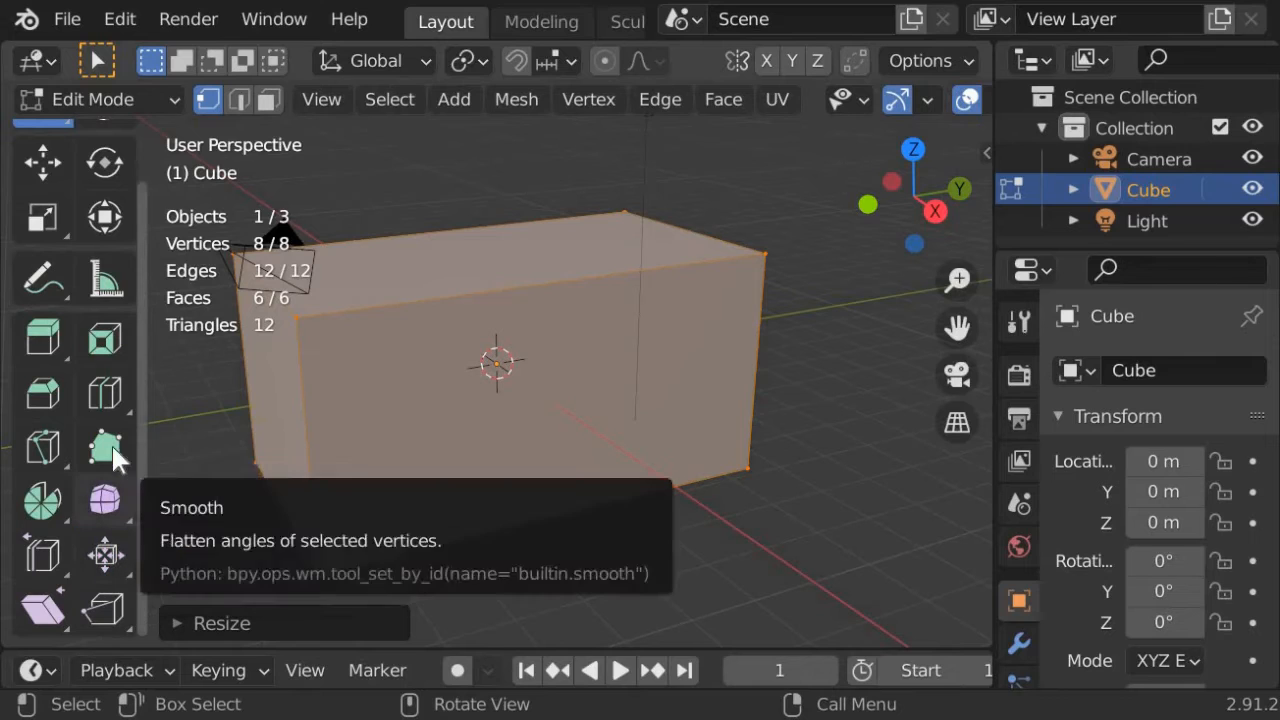
Step: Add two crosswise loop cuts, one at the box's middle and one halfway along the far half, plus one lengthwise loop cut through the centre
left_click(118, 396)
left_click(118, 396)
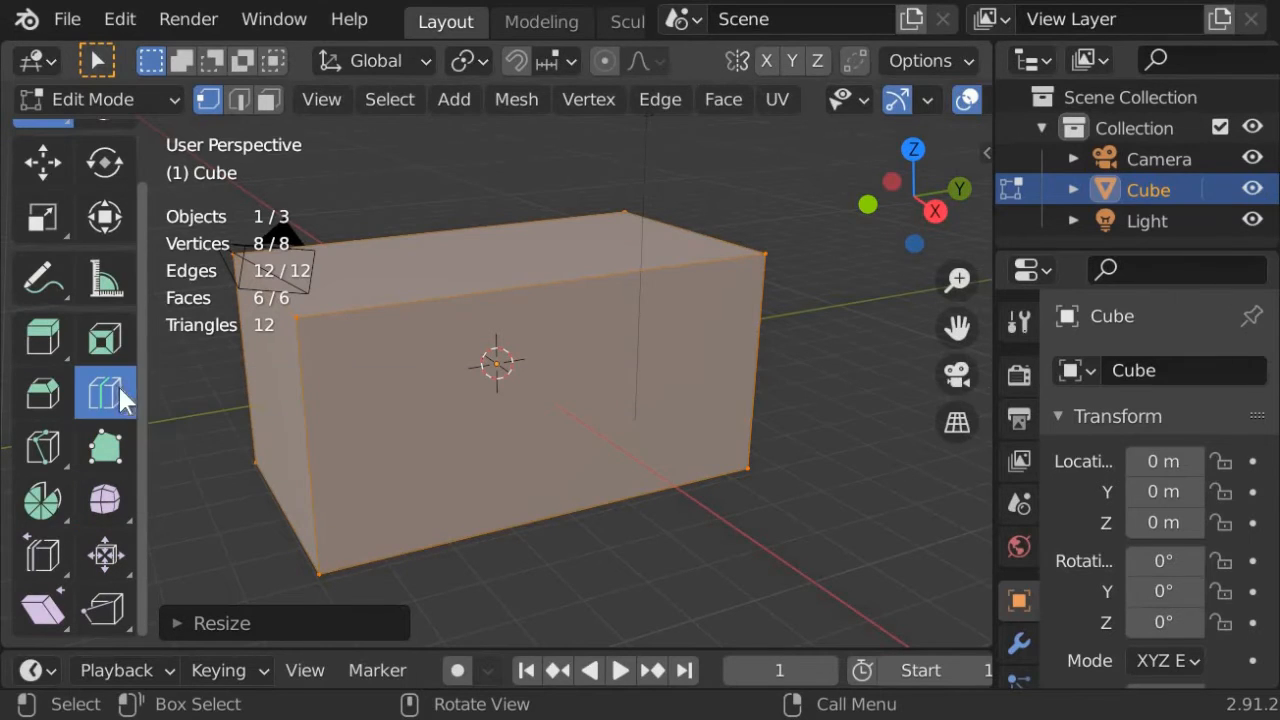
left_click(529, 300)
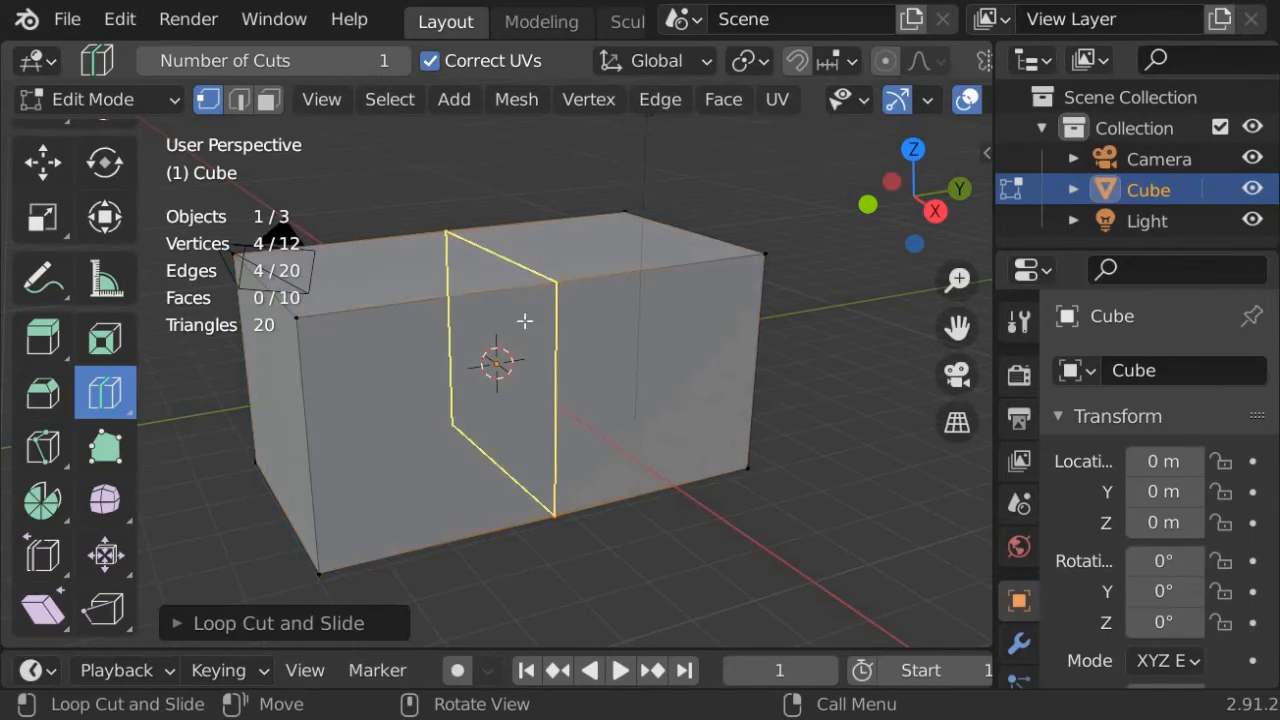
left_click(642, 290)
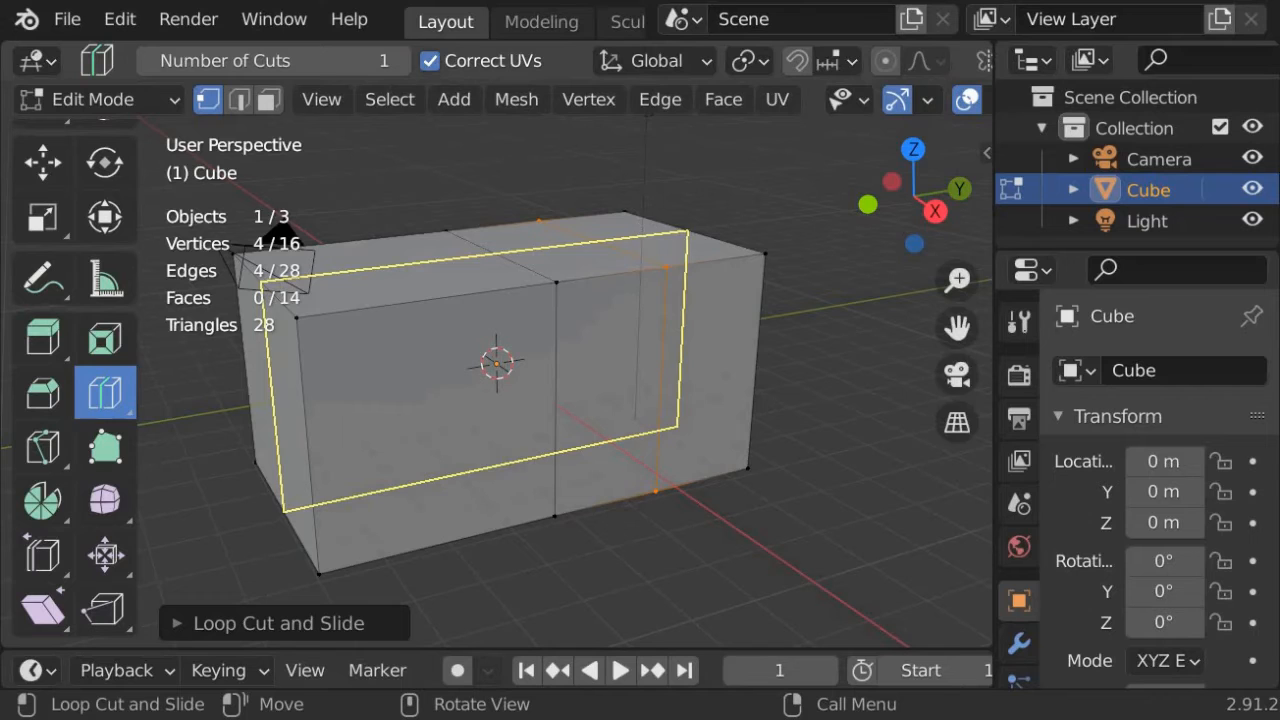
left_click(655, 228)
right_click(420, 395)
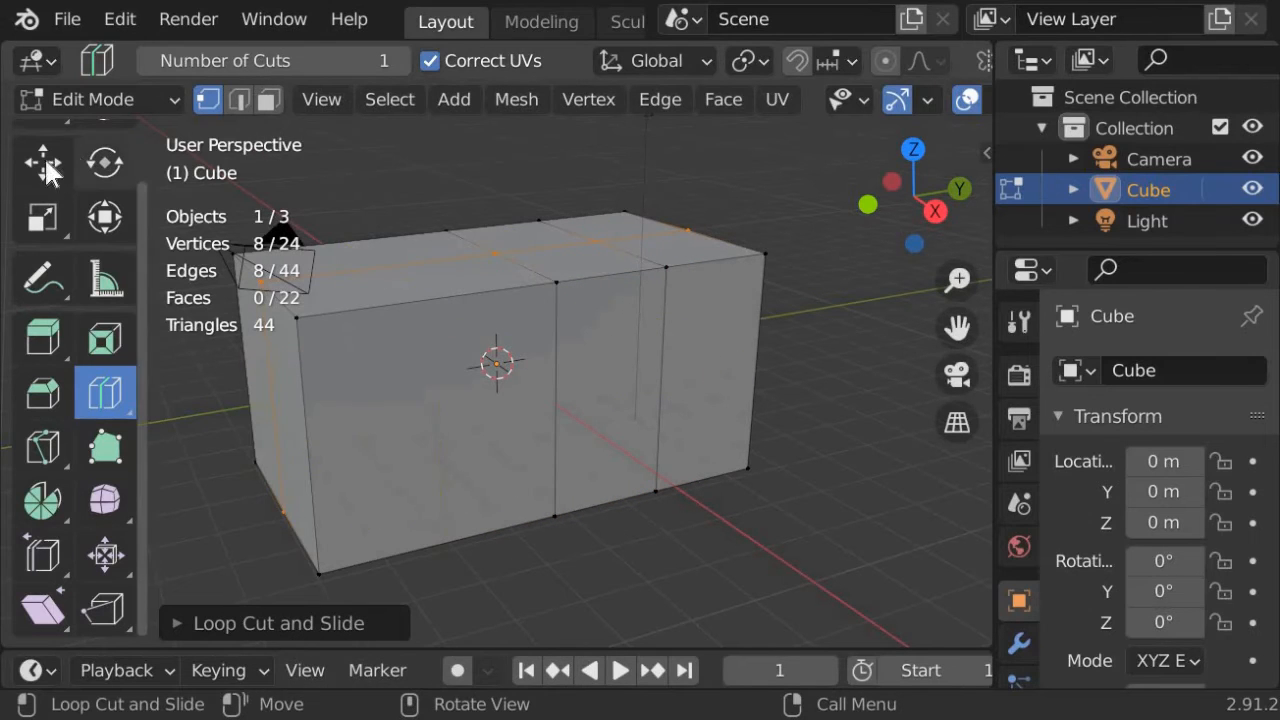
scroll(88, 180, "up", 2)
left_click(45, 160)
Step: Add a horizontal loop cut around the box at mid-height and return to the Select Box tool
middle_click_drag(437, 334, 447, 309)
scroll(85, 512, "down", 2)
scroll(85, 512, "down", 1)
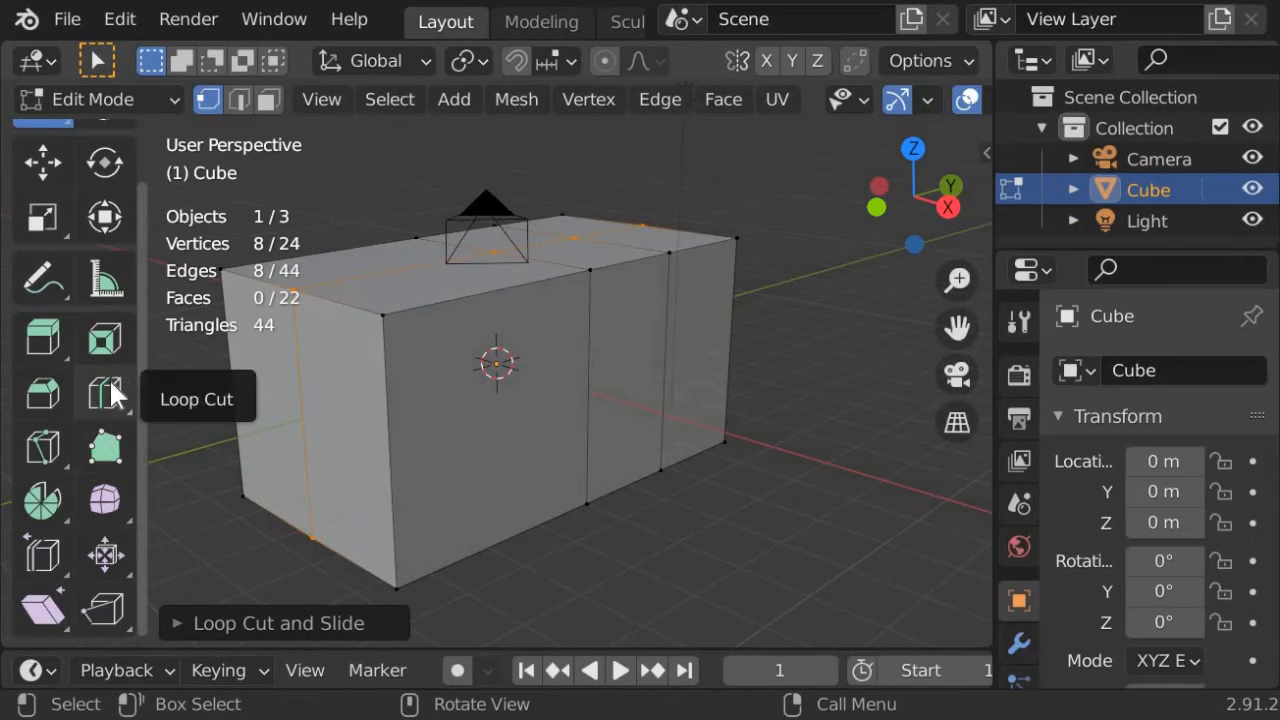
left_click(112, 393)
left_click(405, 413)
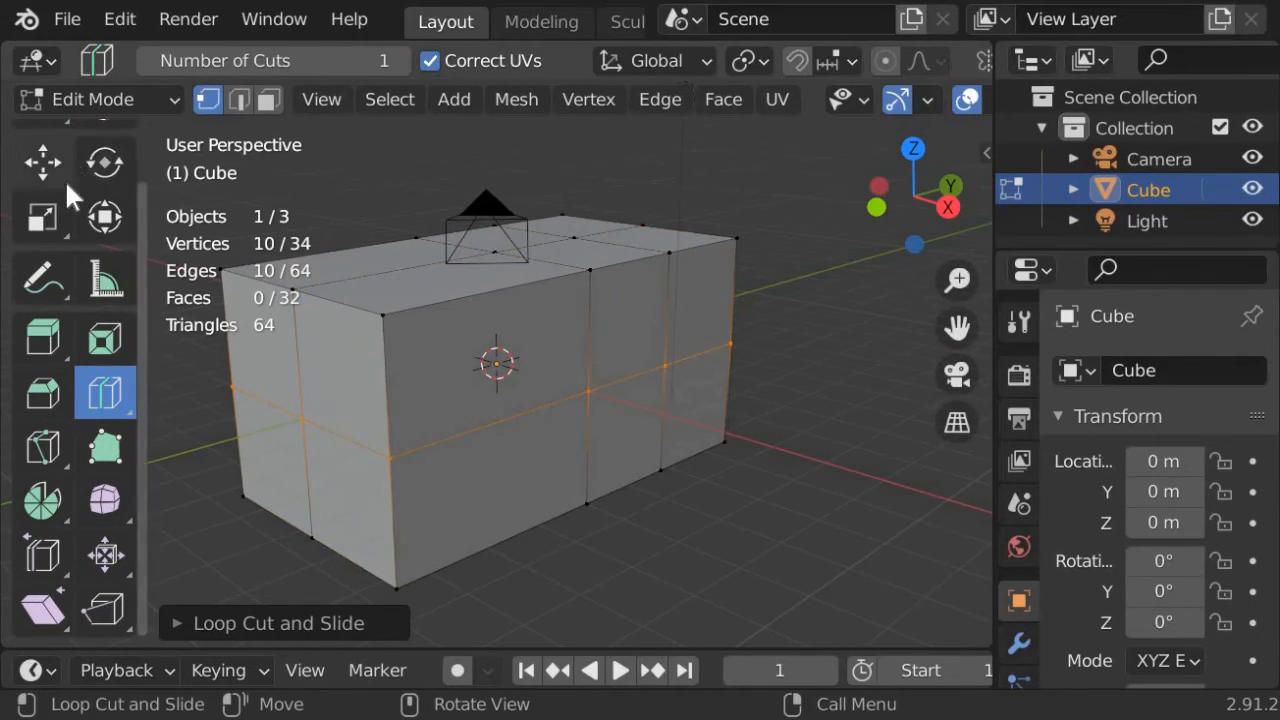
scroll(85, 300, "up", 2)
left_click(43, 157)
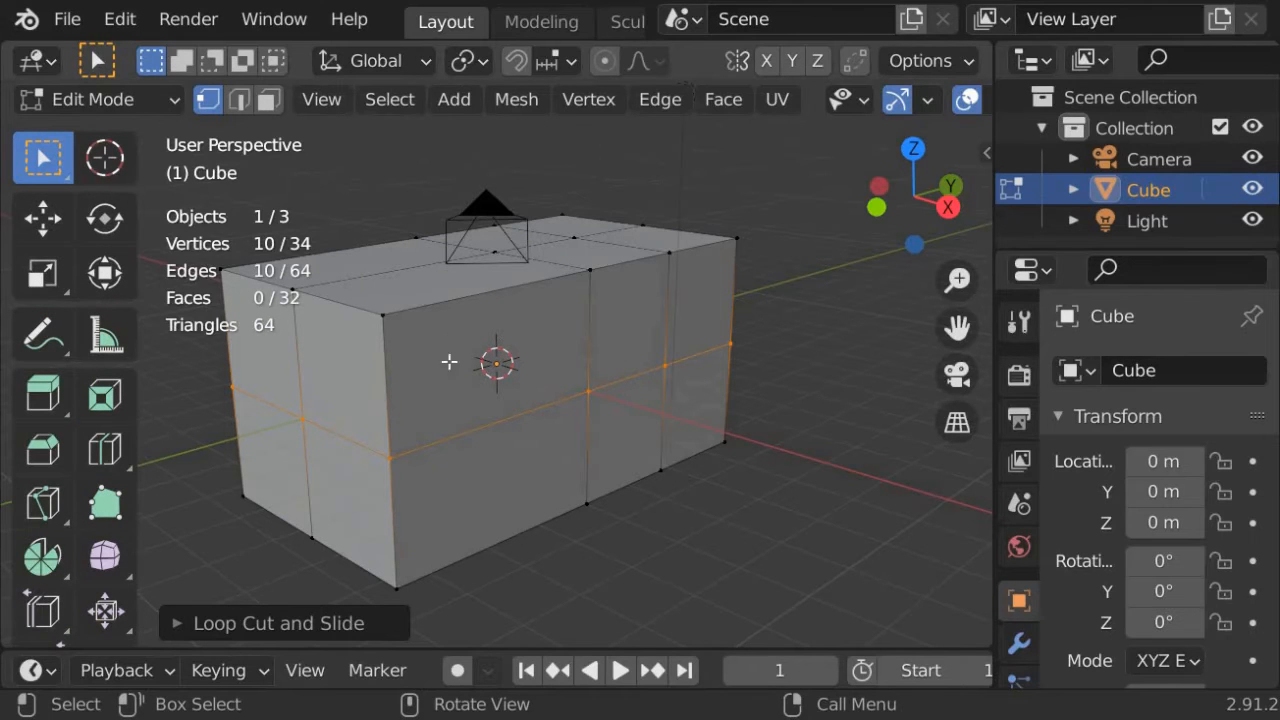
Step: Clear the loop selection and select only the vertex at the box's near upper corner
mouse_move(441, 359)
middle_mouse_down()
mouse_move(468, 369)
mouse_move(432, 351)
middle_mouse_up()
scroll(432, 351, "up", 2)
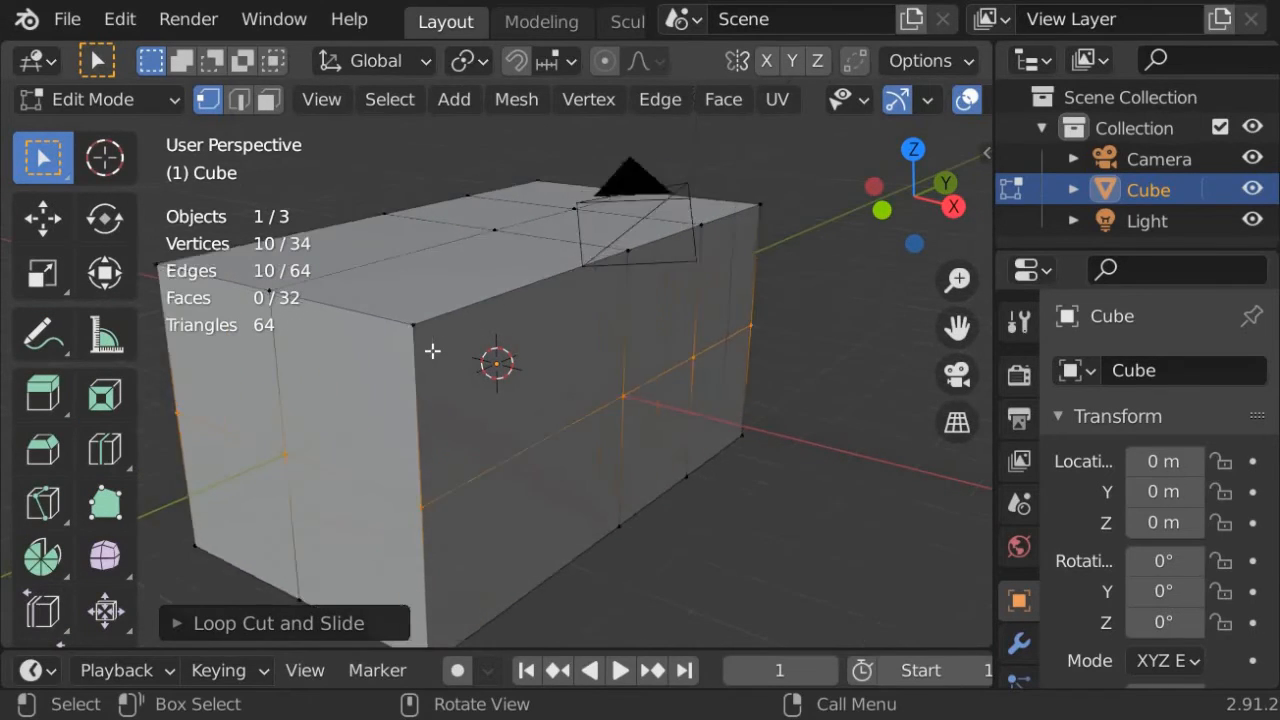
scroll(432, 351, "down", 2)
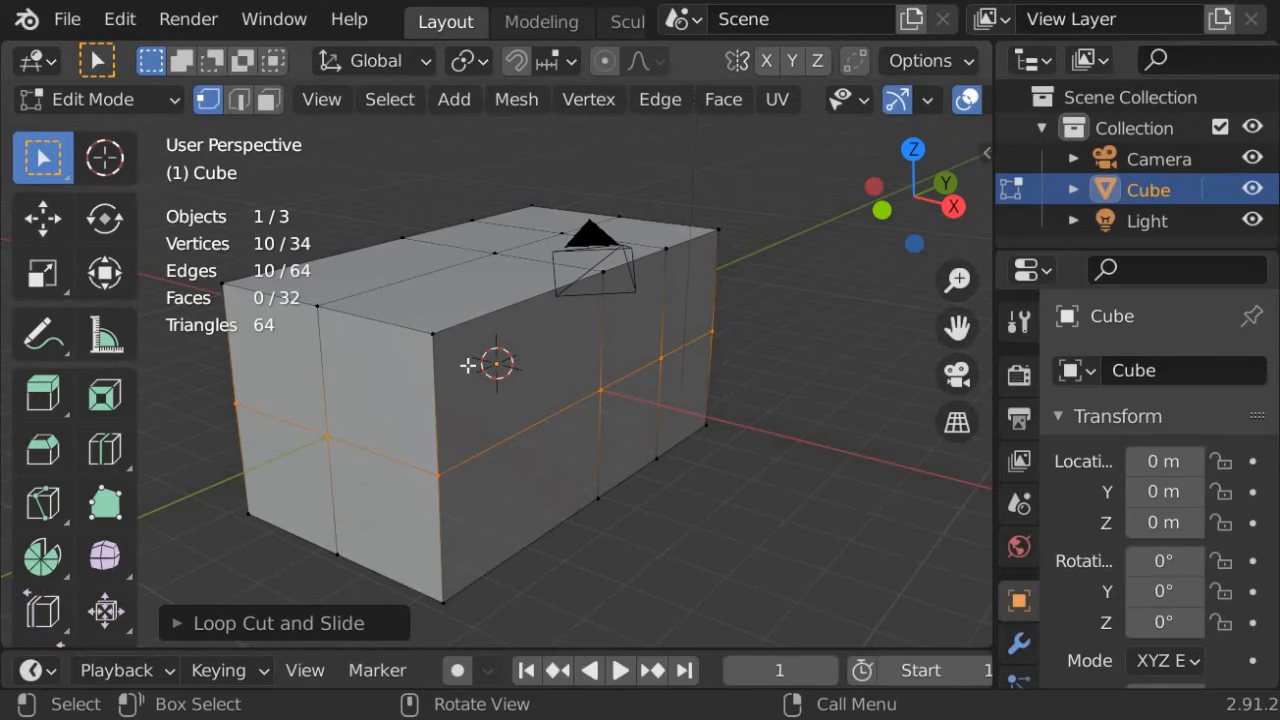
scroll(466, 363, "up", 2)
middle_click_drag(407, 341, 443, 343)
key("alt+a")
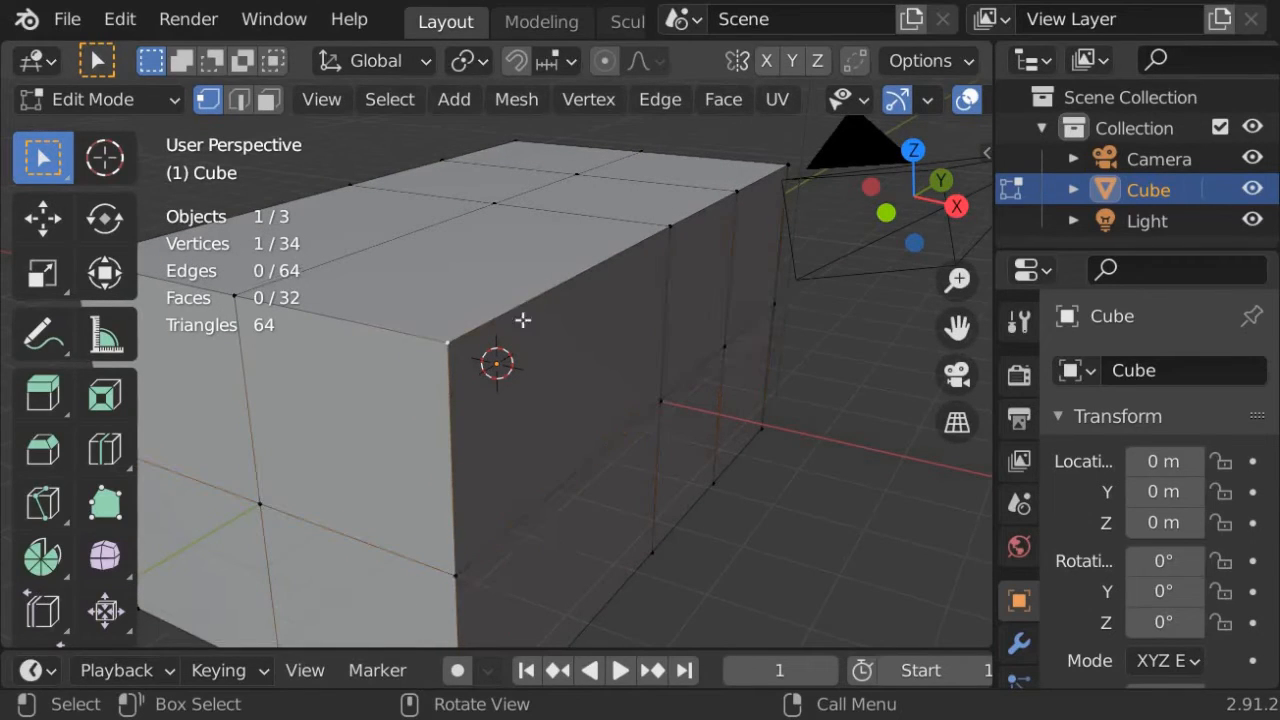
Step: Select the long-side upper edge beside the near corner in edge mode and the side face below it in face mode
left_click(239, 100)
left_click(535, 305)
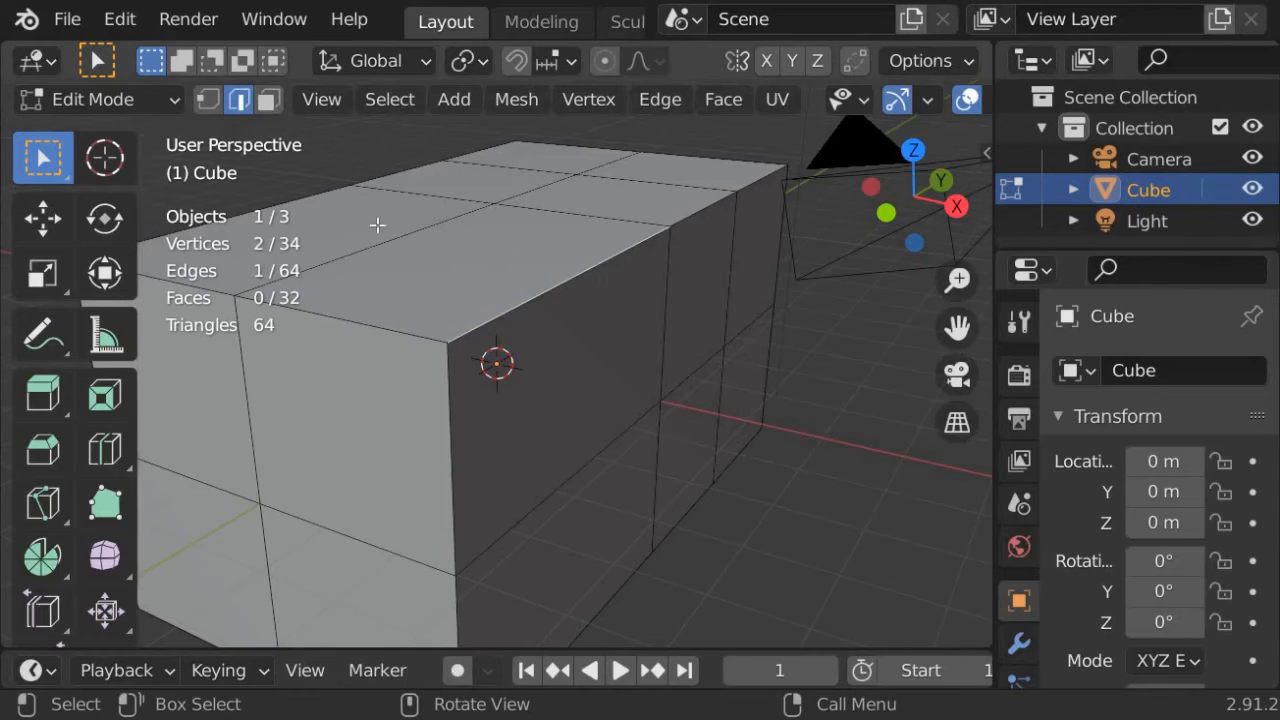
left_click(268, 99)
left_click(534, 366)
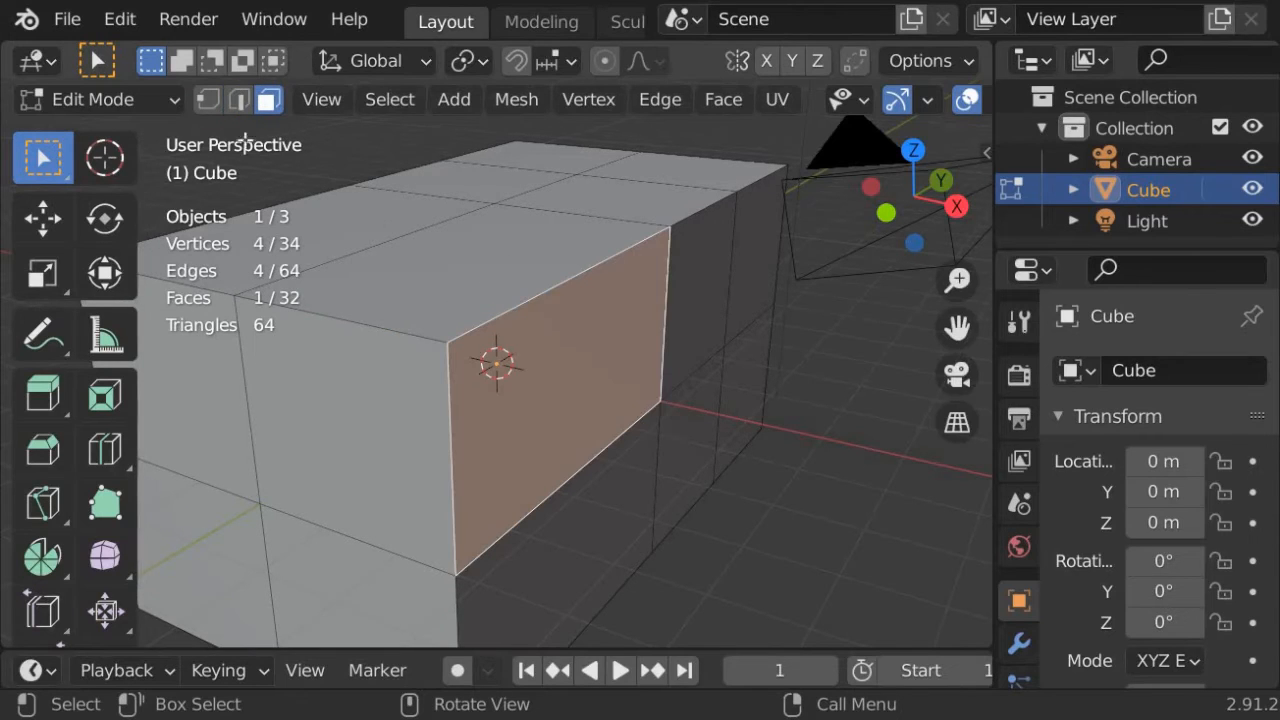
Step: Select the near upper corner vertex in vertex mode and centre the view on it so orbiting and zooming follow that point
left_click(444, 348)
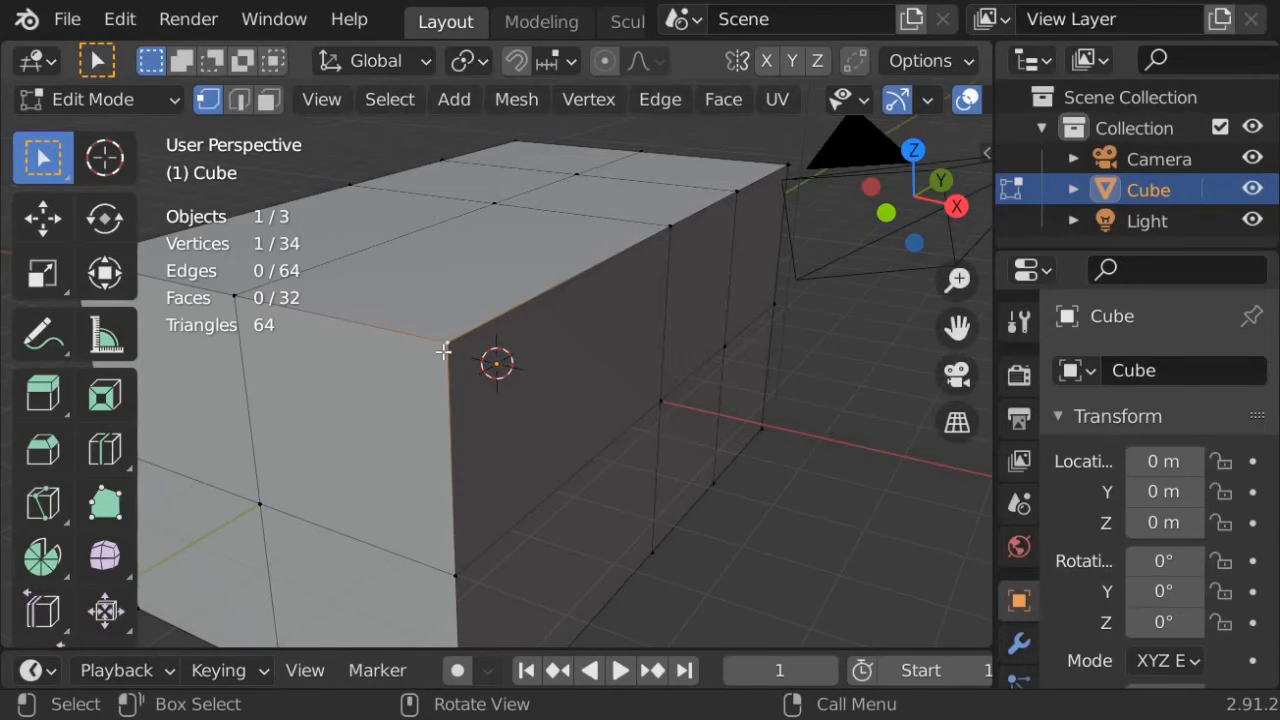
key("KP_Decimal")
scroll(450, 350, "down", 6)
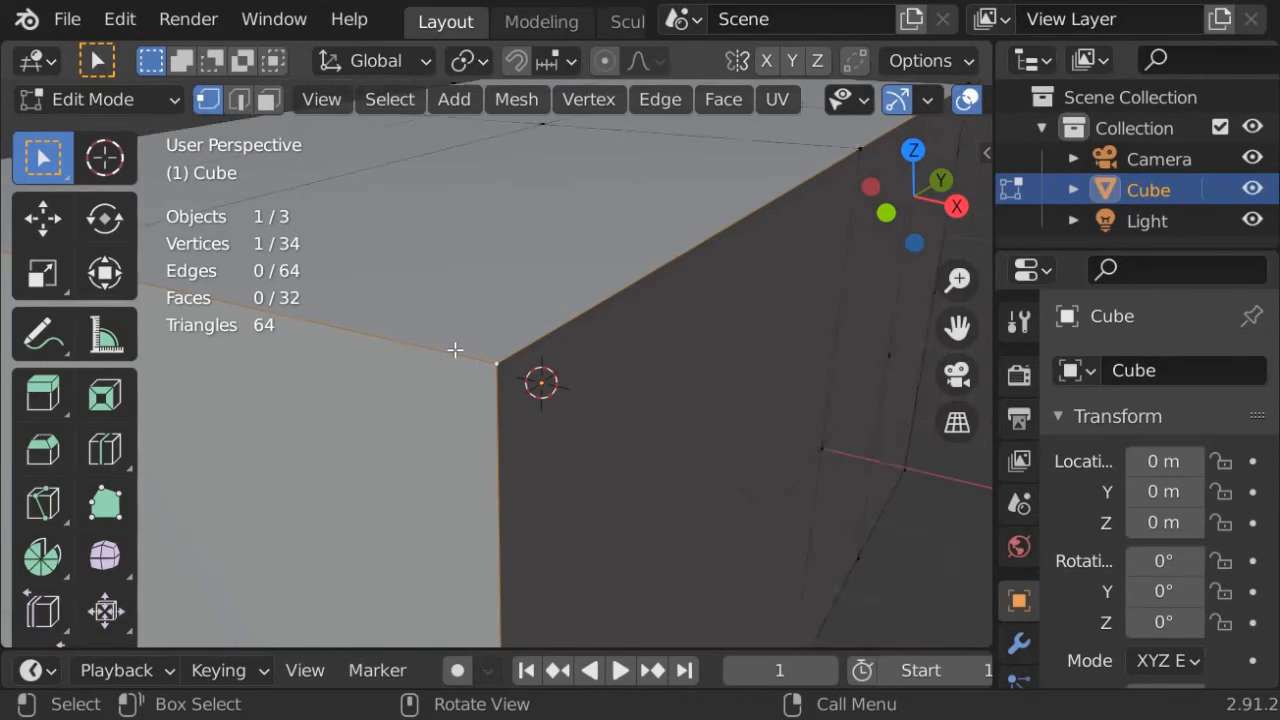
middle_click_drag(592, 390, 503, 366)
scroll(502, 366, "down", 6)
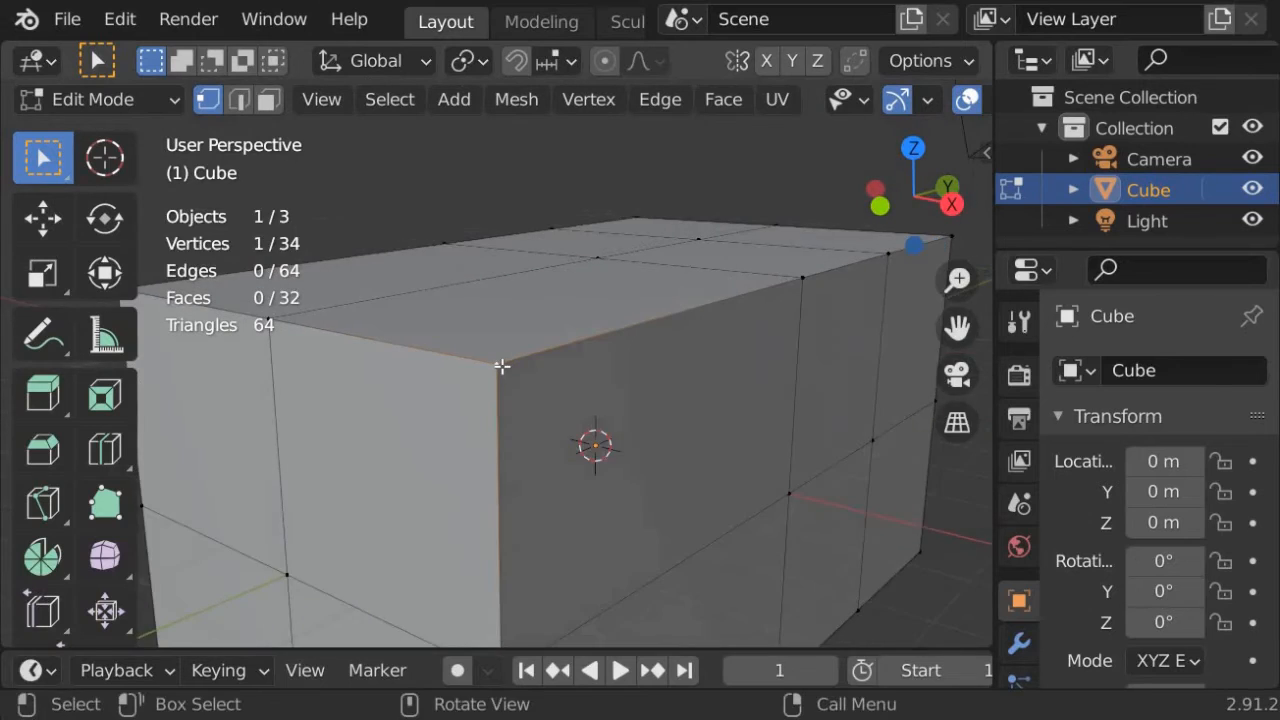
scroll(502, 367, "up", 7)
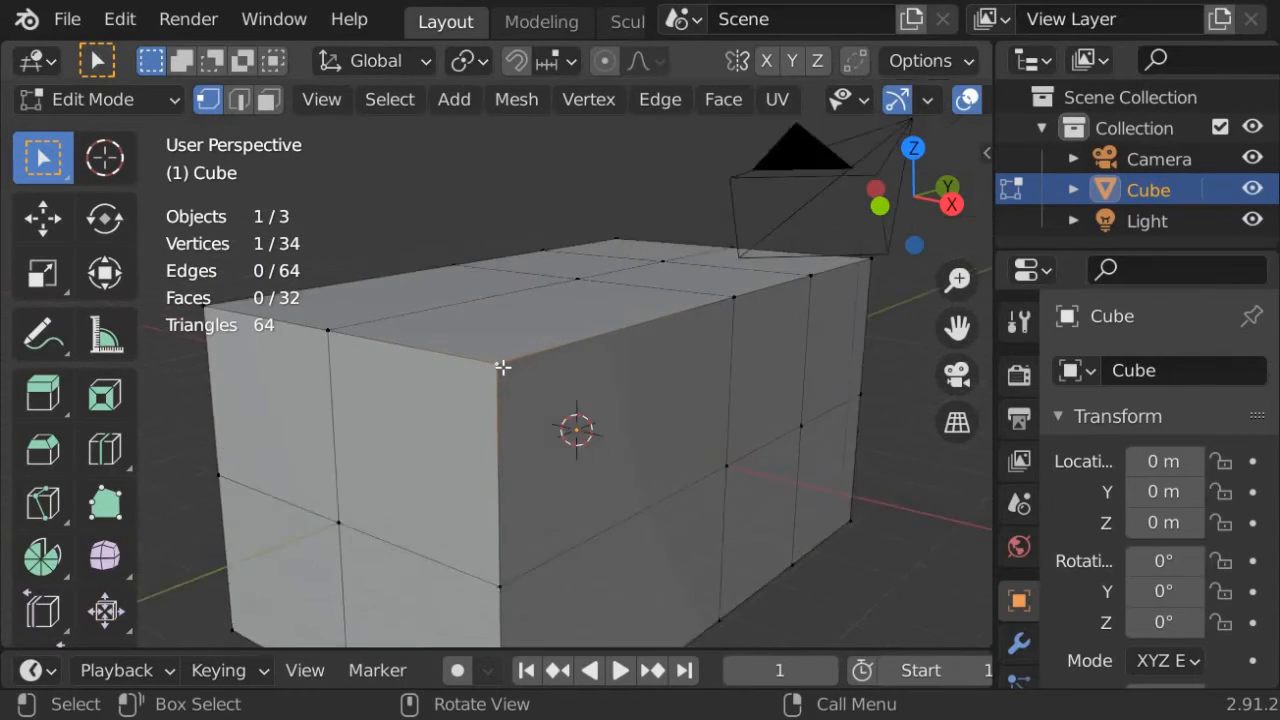
scroll(502, 365, "down", 5)
scroll(500, 364, "up", 6)
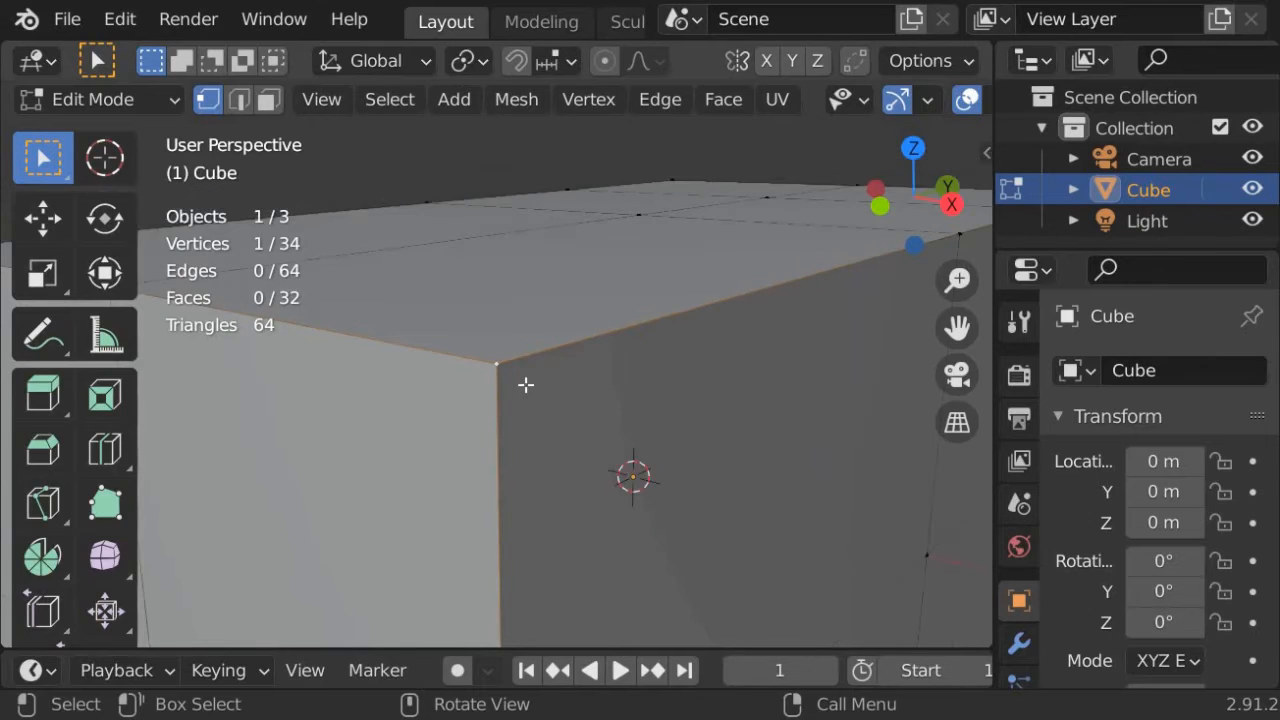
Step: Select the long-side upper edge beside the near corner in edge select mode
scroll(523, 380, "down", 6)
scroll(520, 380, "up", 5)
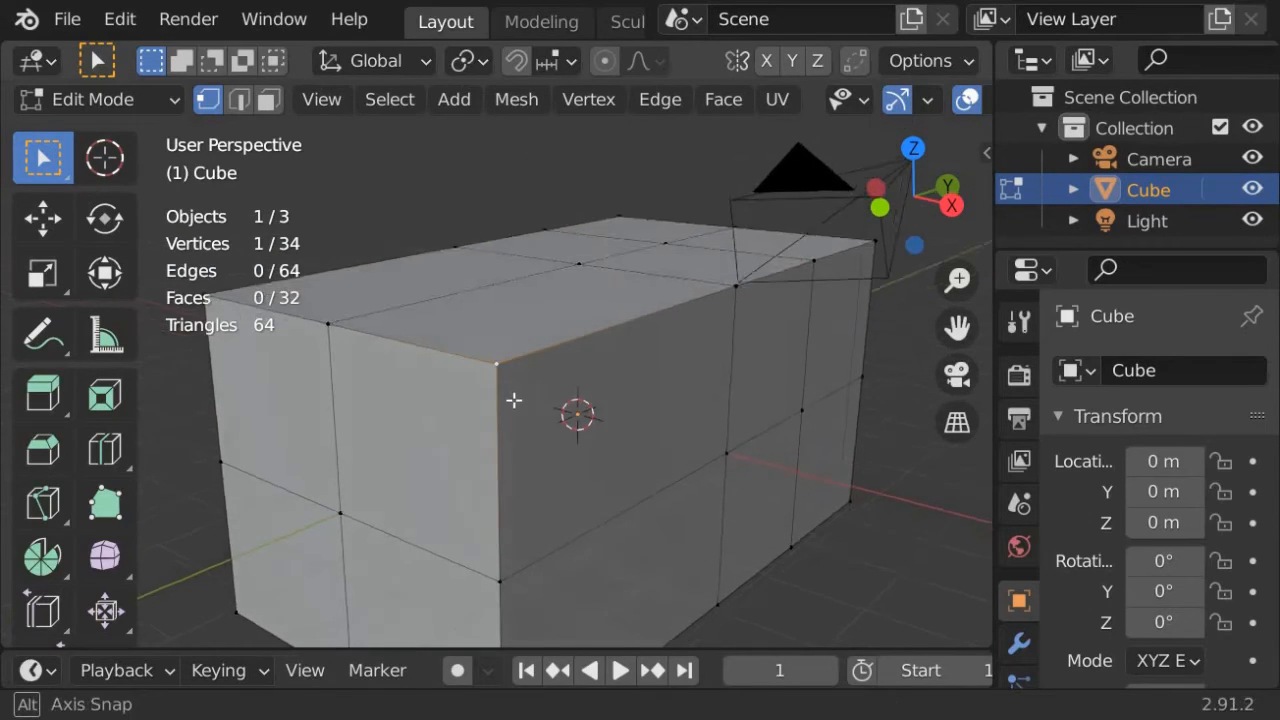
middle_click_drag(551, 360, 530, 362)
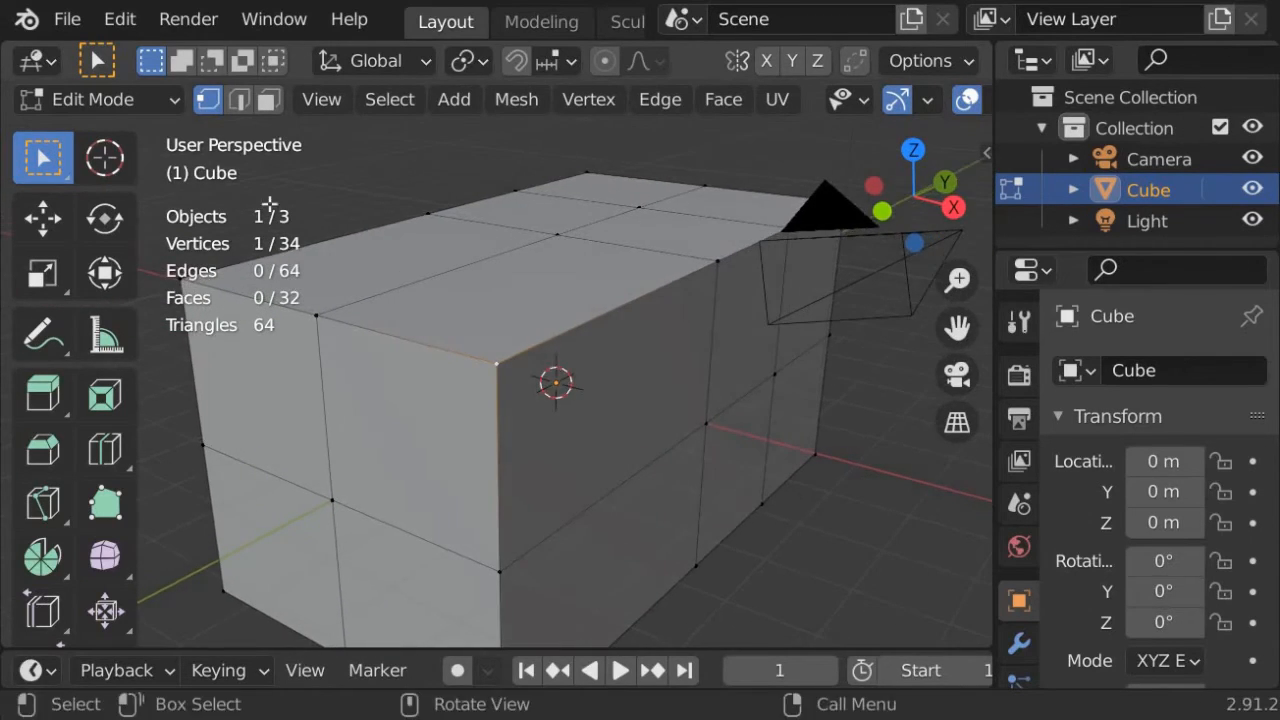
left_click(238, 99)
left_click(550, 342)
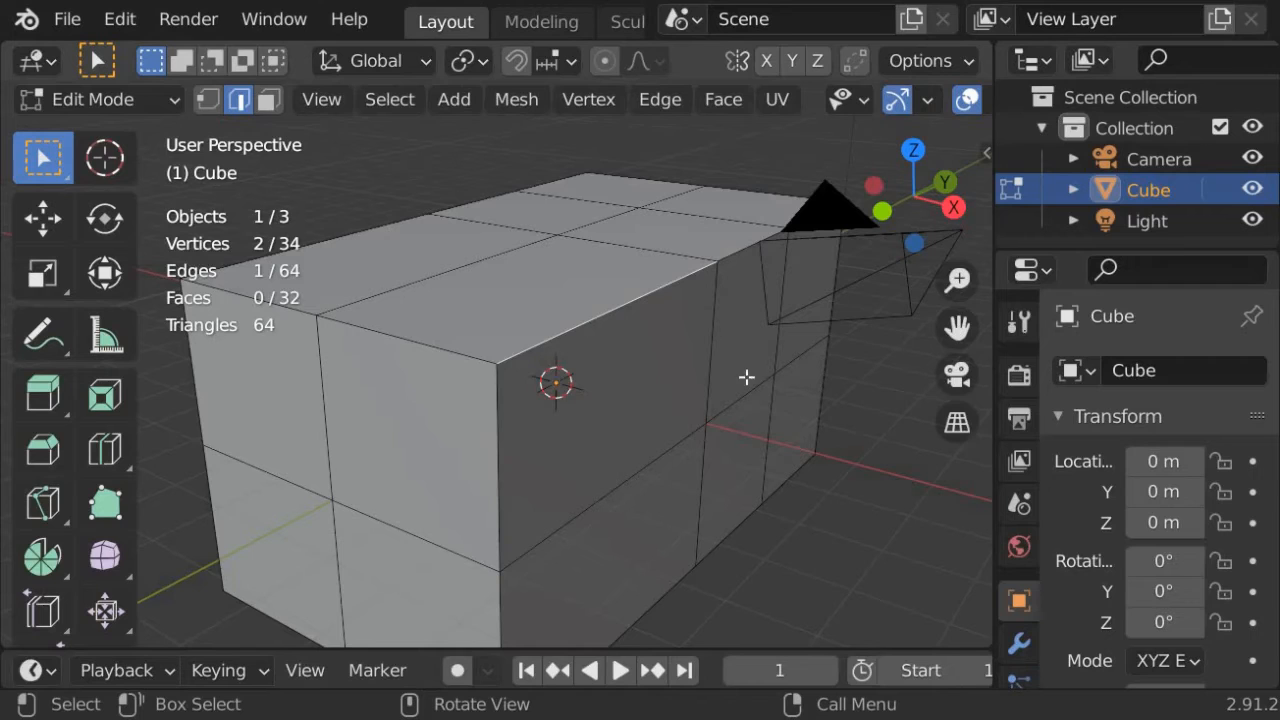
middle_click_drag(740, 400, 590, 360)
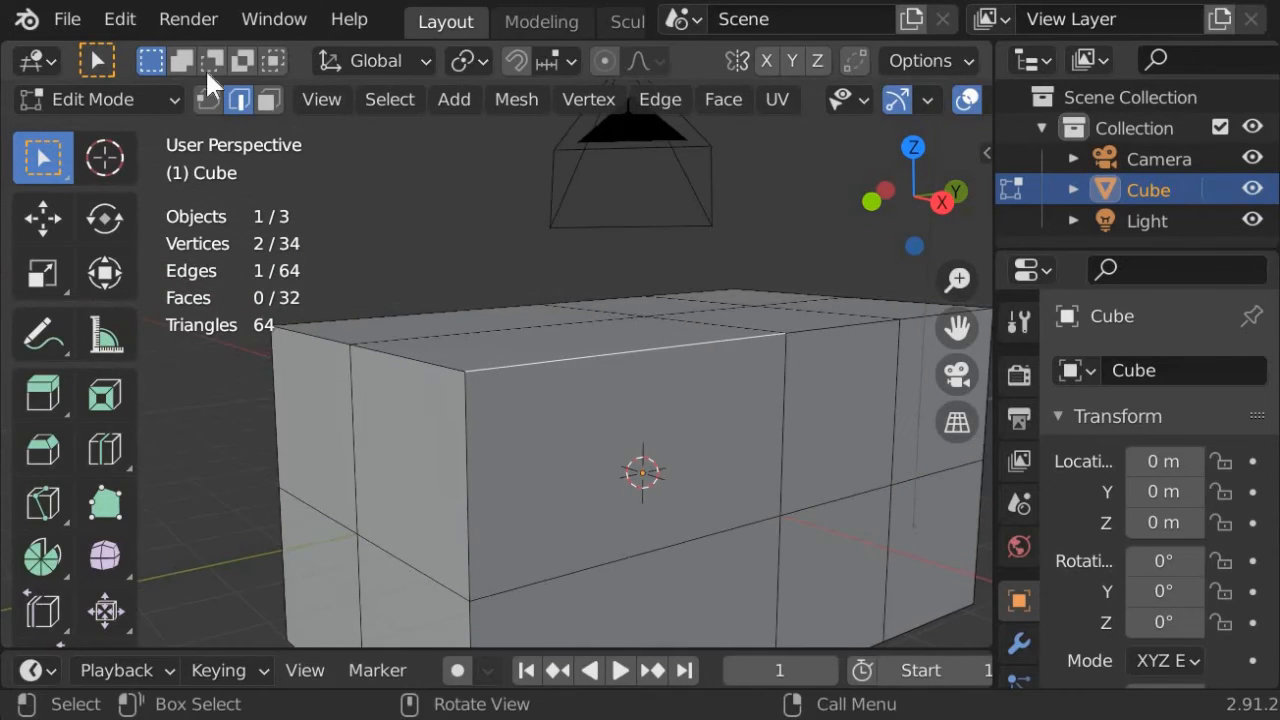
Step: Switch through vertex mode to face mode and select the upper long-side face beside the near corner
key("1")
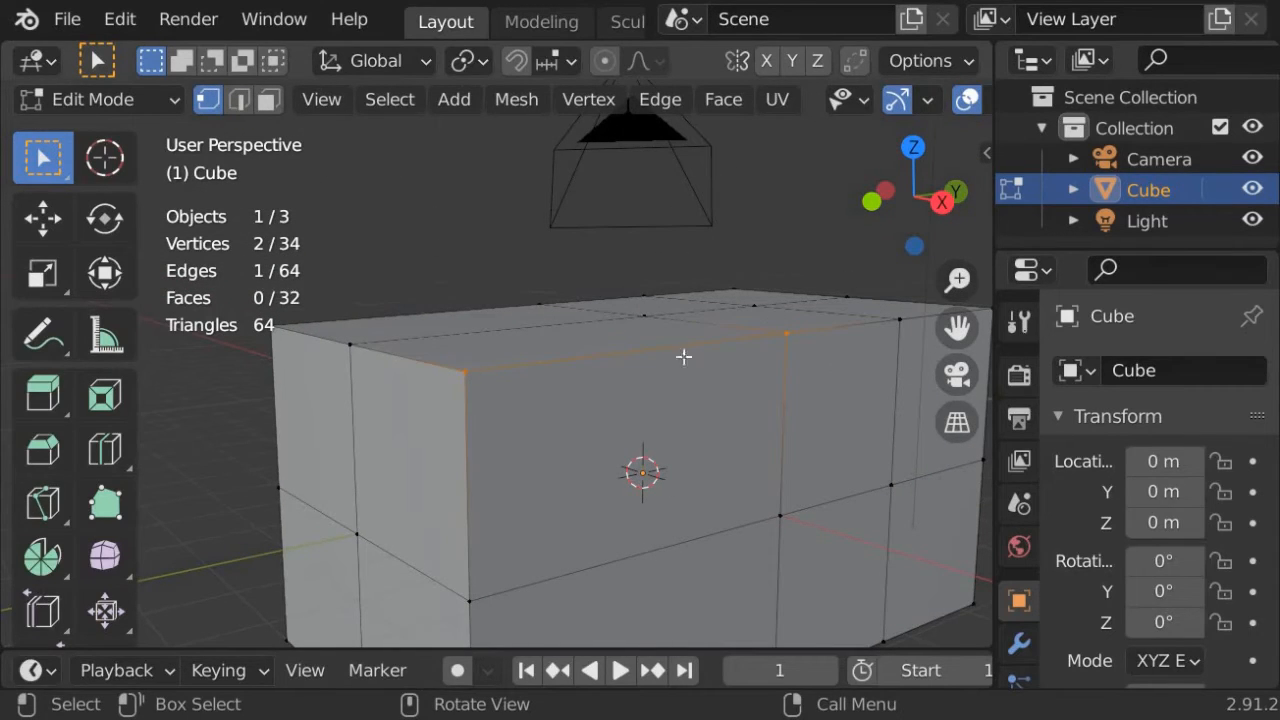
left_click(266, 101)
left_click(614, 433)
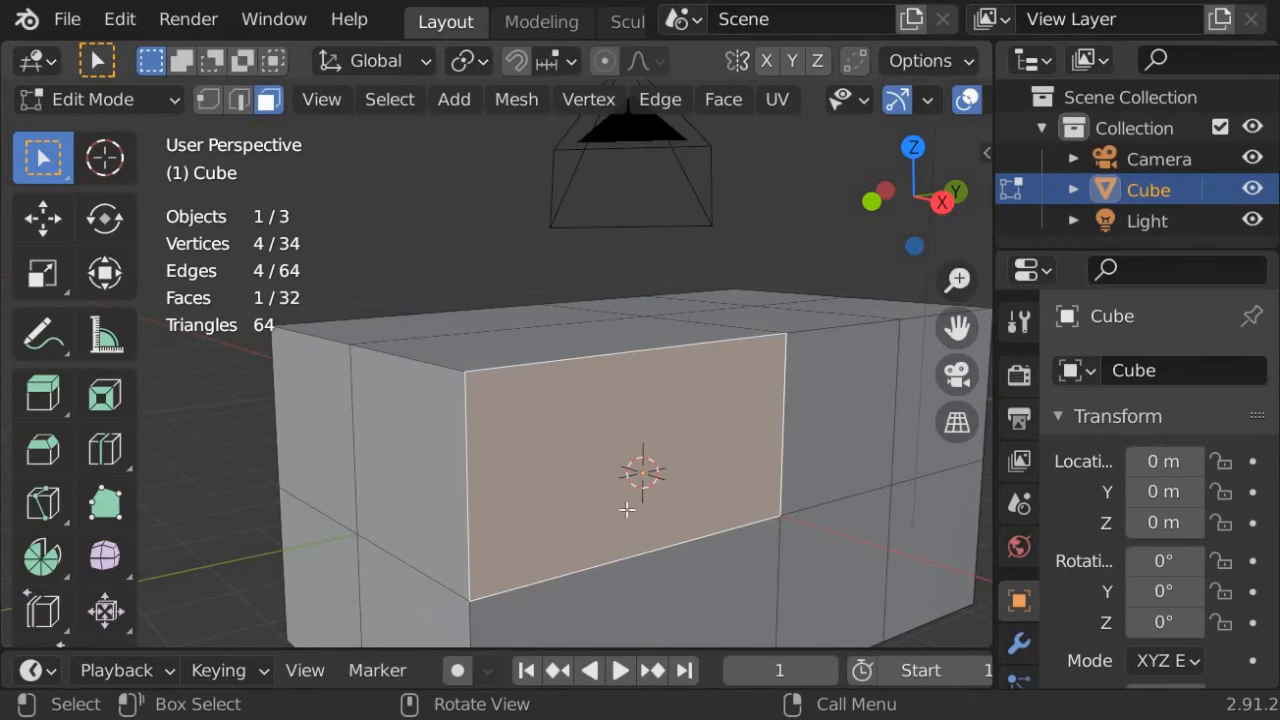
middle_click_drag(624, 464, 641, 453)
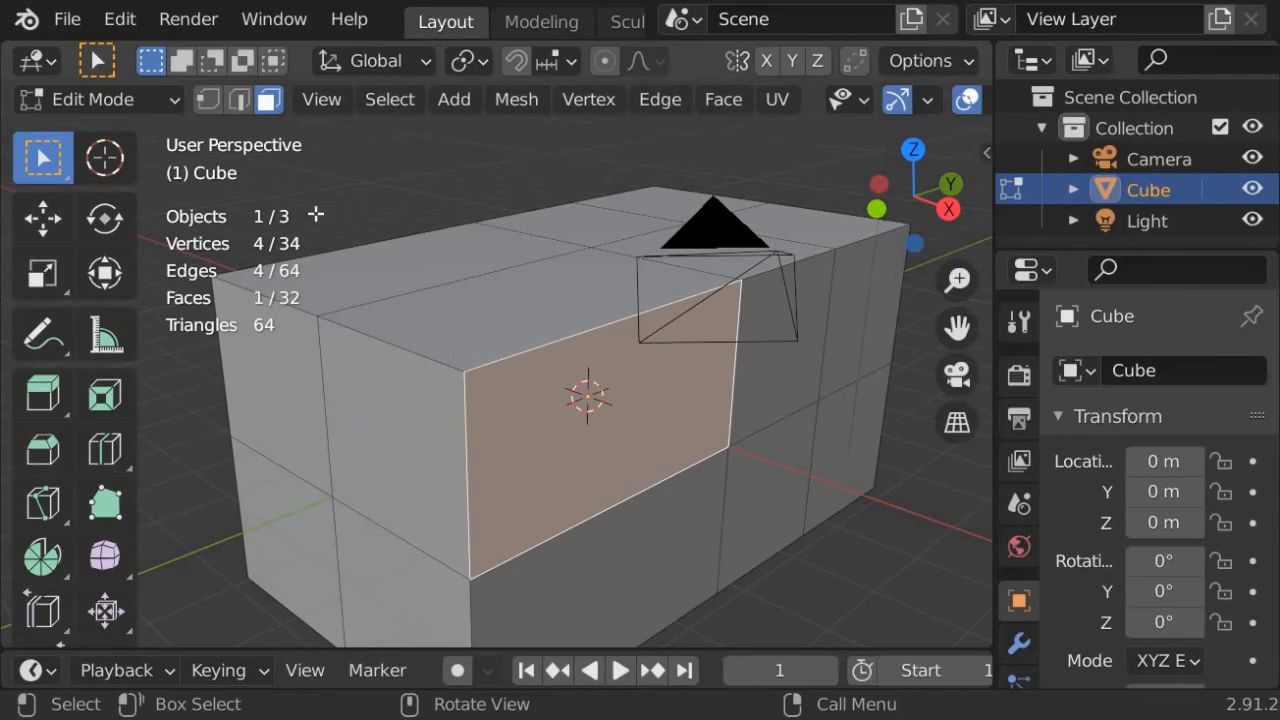
Step: Try picking the near corner vertex, its adjoining long-side edge and the face below it in their matching select modes
left_click(207, 99)
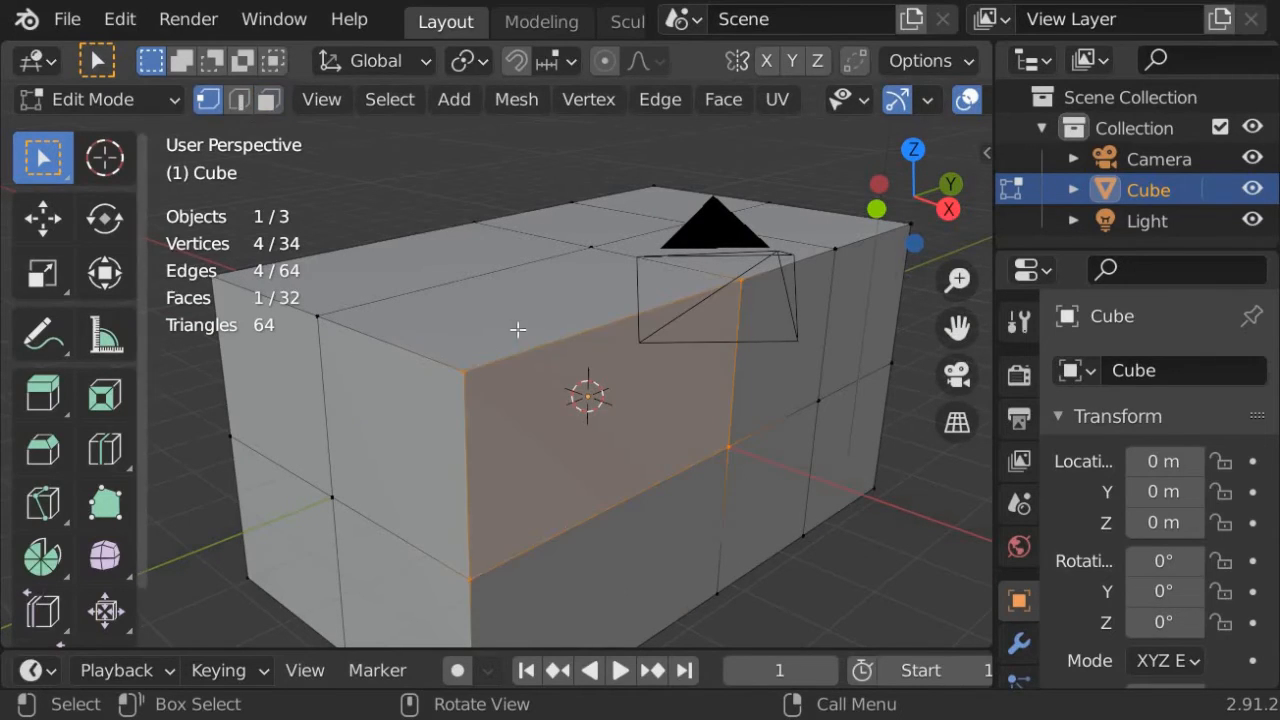
left_click(468, 371)
left_click(238, 99)
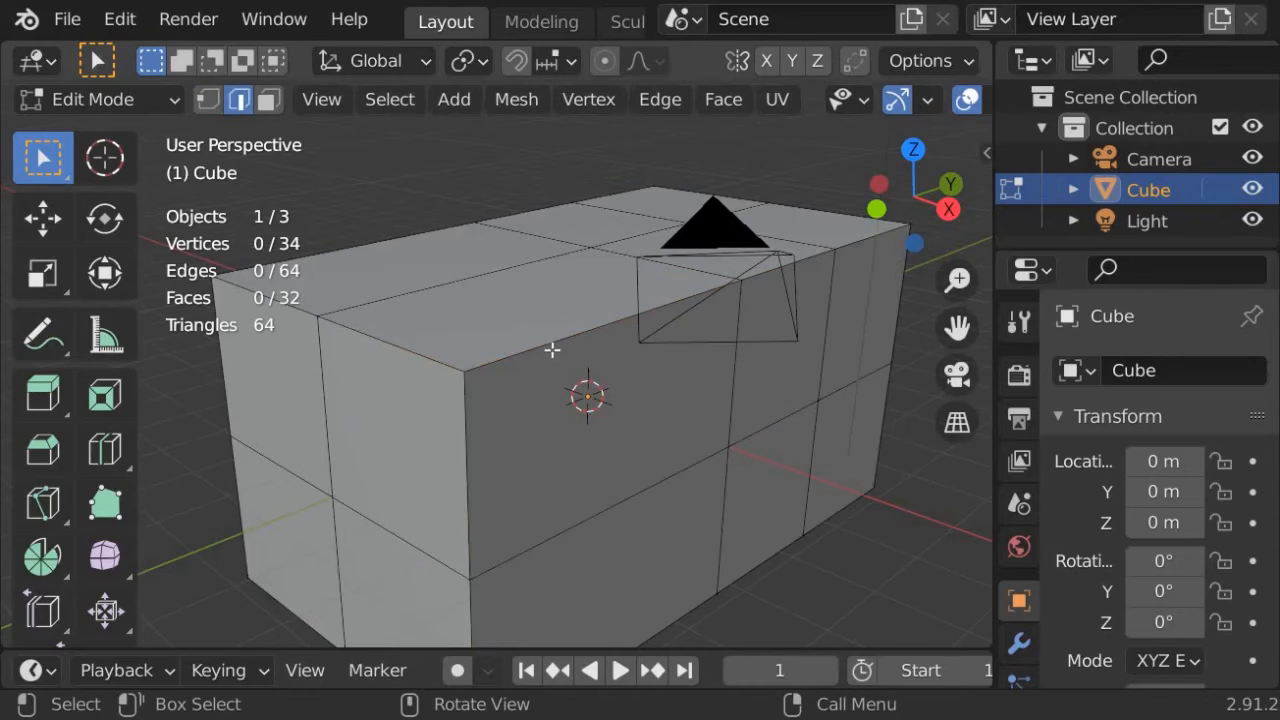
left_click(552, 346)
left_click(266, 99)
left_click(491, 363)
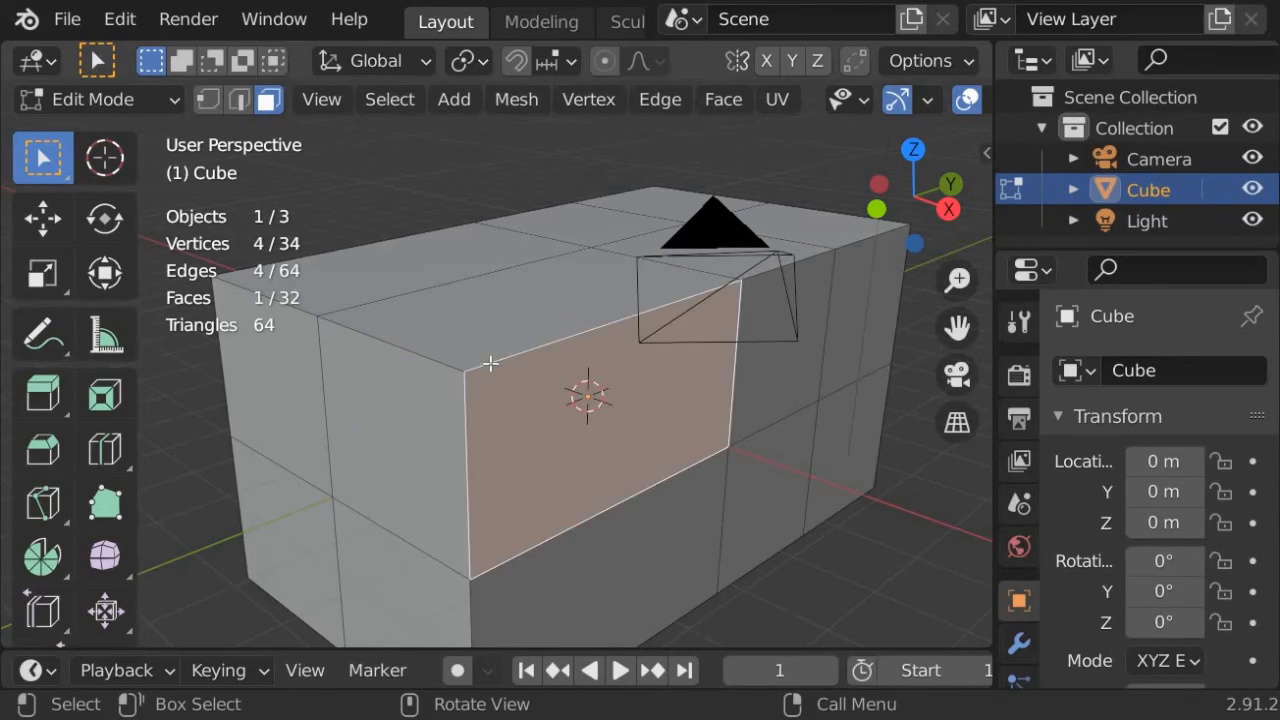
Step: Cycle through the vertex, edge and face modes, return to edge mode and select the nearest lengthwise centre edge on top
left_click(208, 99)
left_click(238, 96)
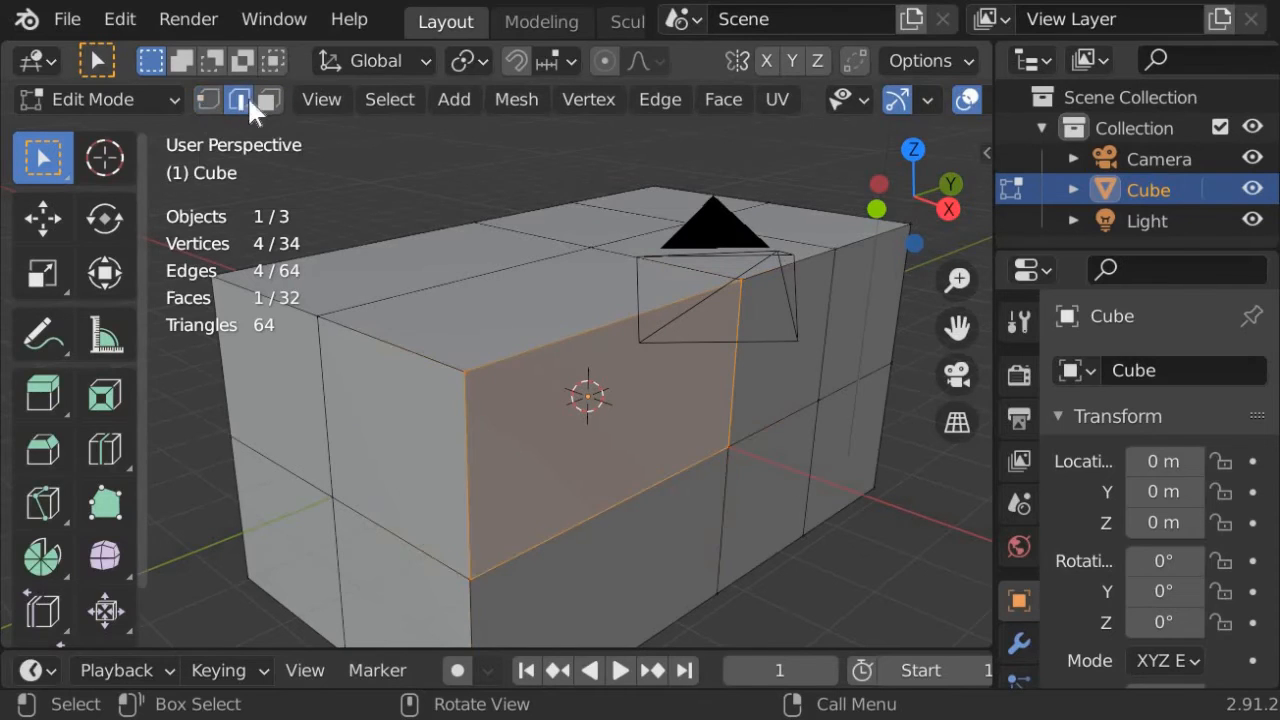
left_click(268, 101)
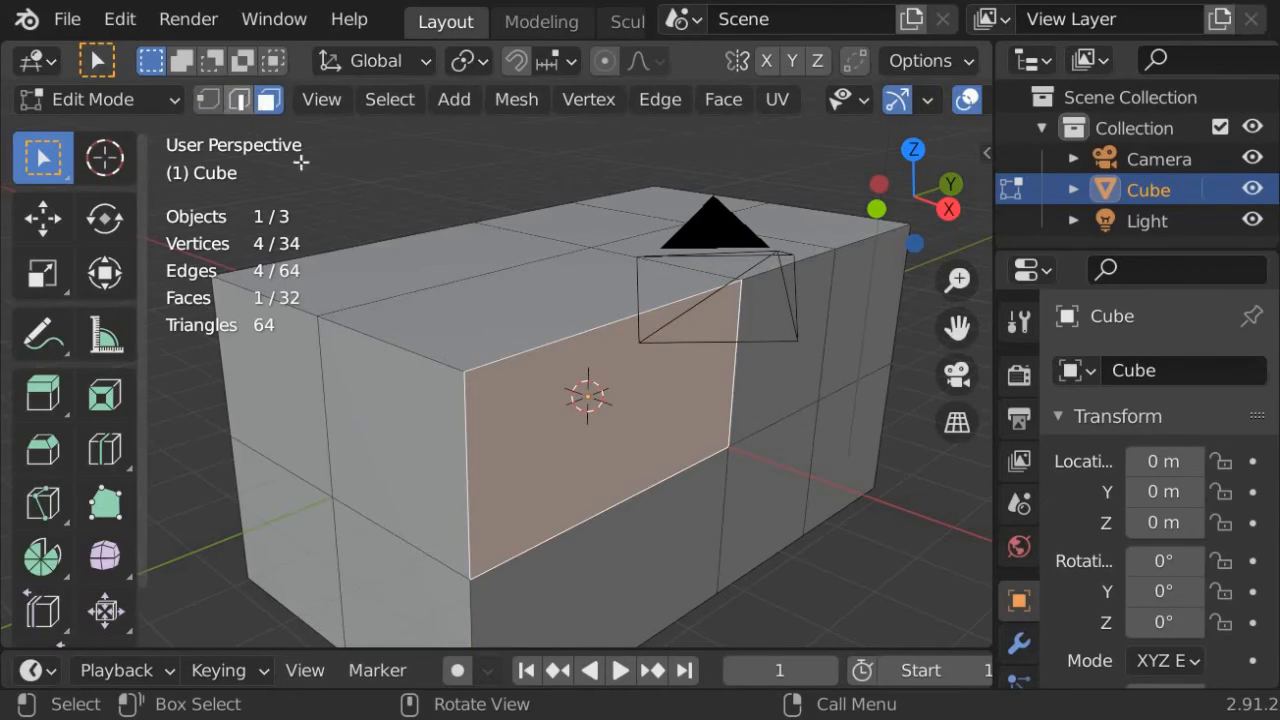
scroll(518, 456, "down", 1)
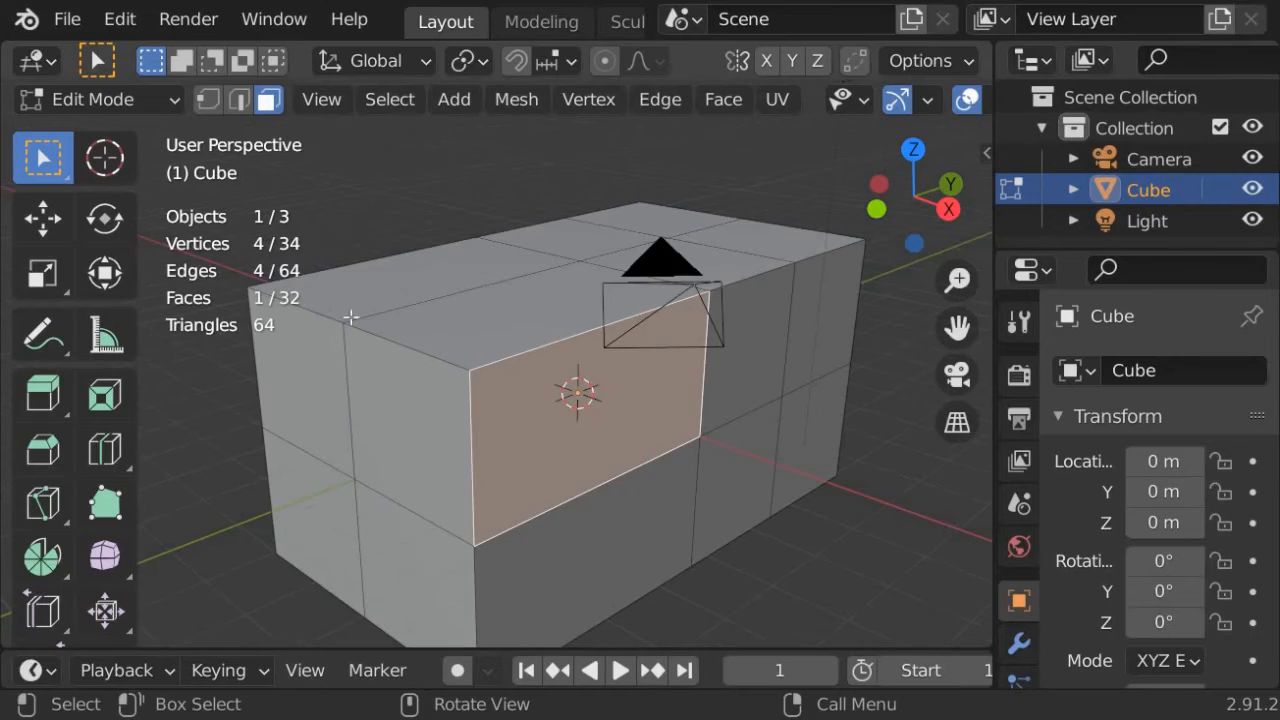
left_click(240, 100)
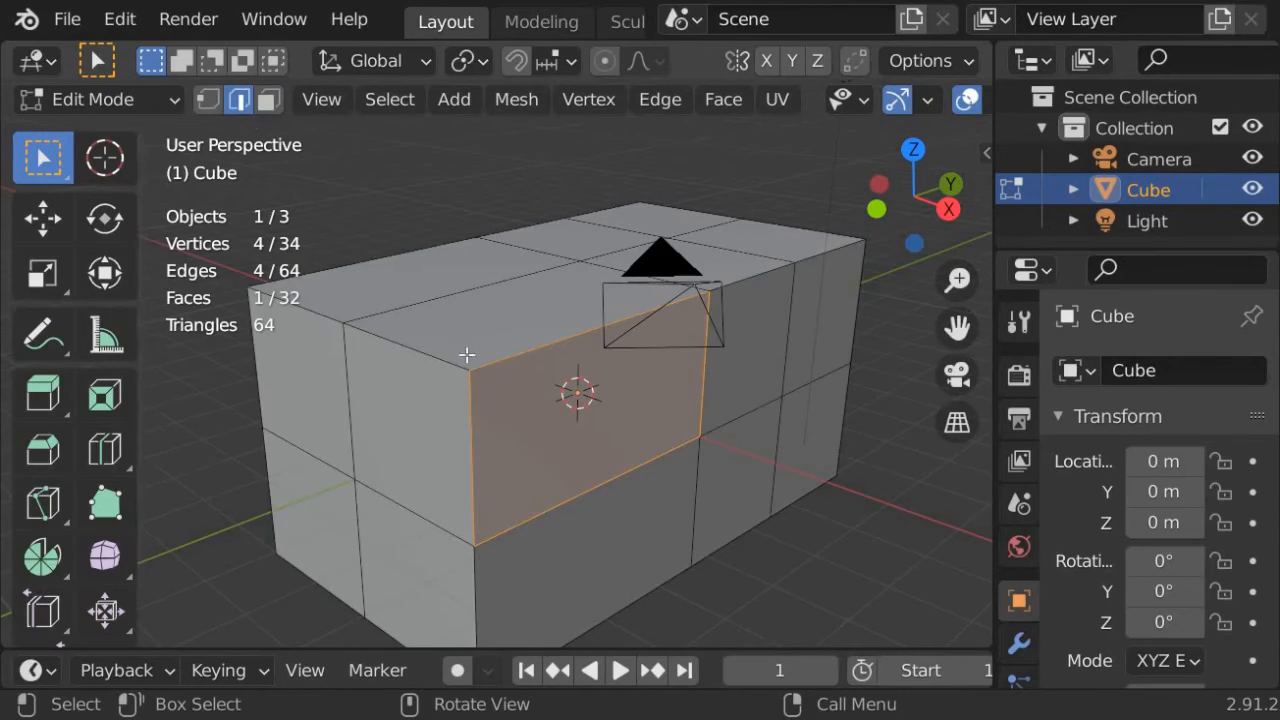
left_click(431, 305)
Step: Zoom in and out repeatedly to examine the box from near and far
middle_click_drag(500, 360, 496, 391)
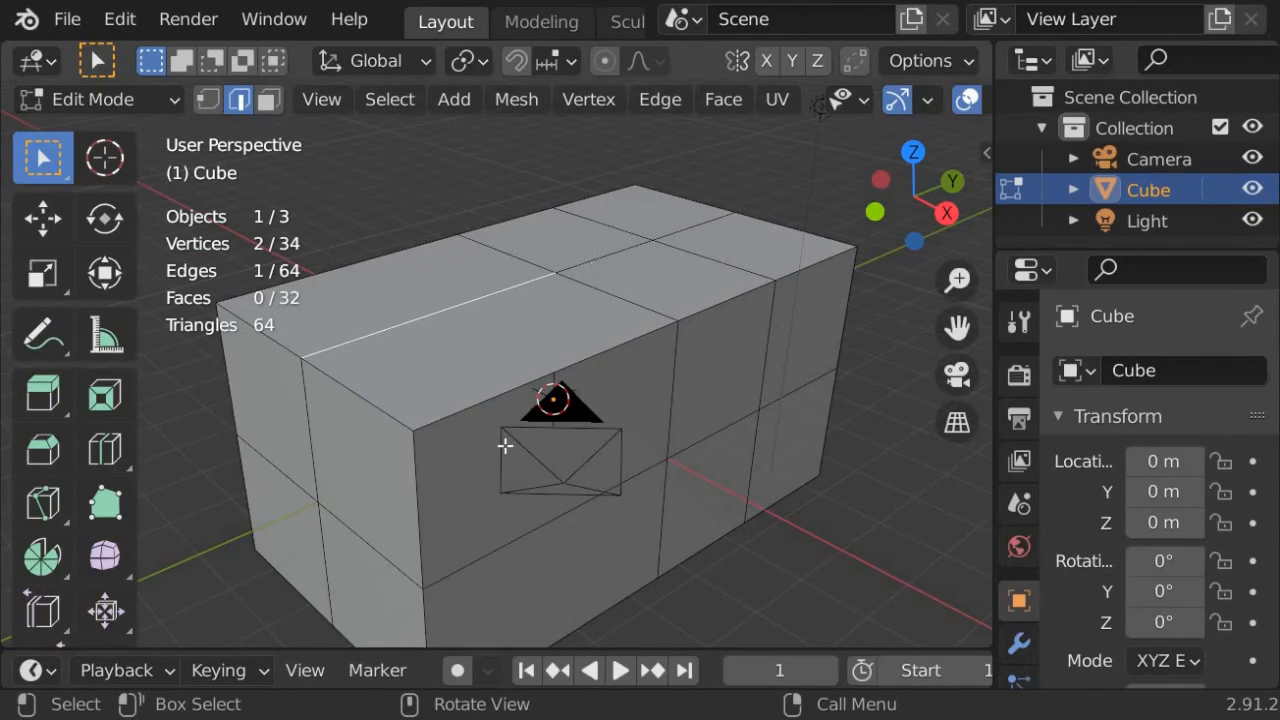
scroll(513, 444, "down", 3)
scroll(513, 444, "up", 3)
scroll(513, 444, "down", 3)
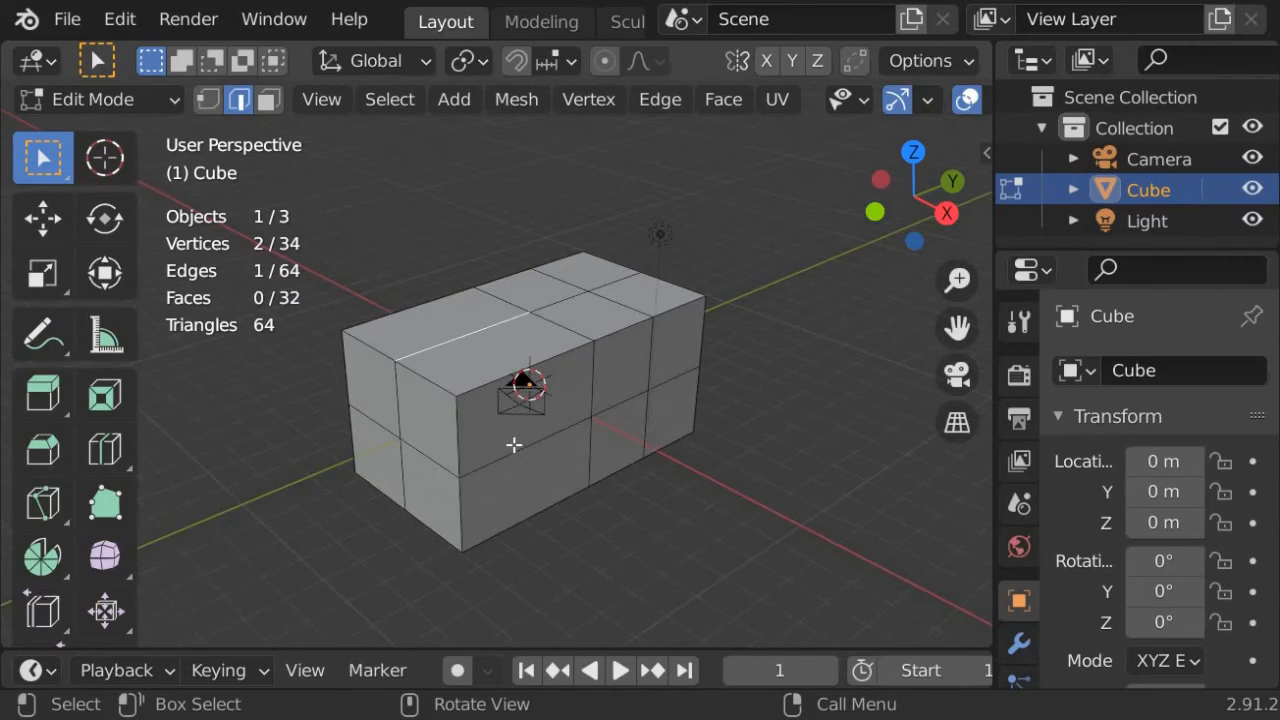
scroll(513, 444, "up", 4)
scroll(513, 444, "down", 3)
scroll(513, 444, "up", 4)
scroll(513, 444, "down", 4)
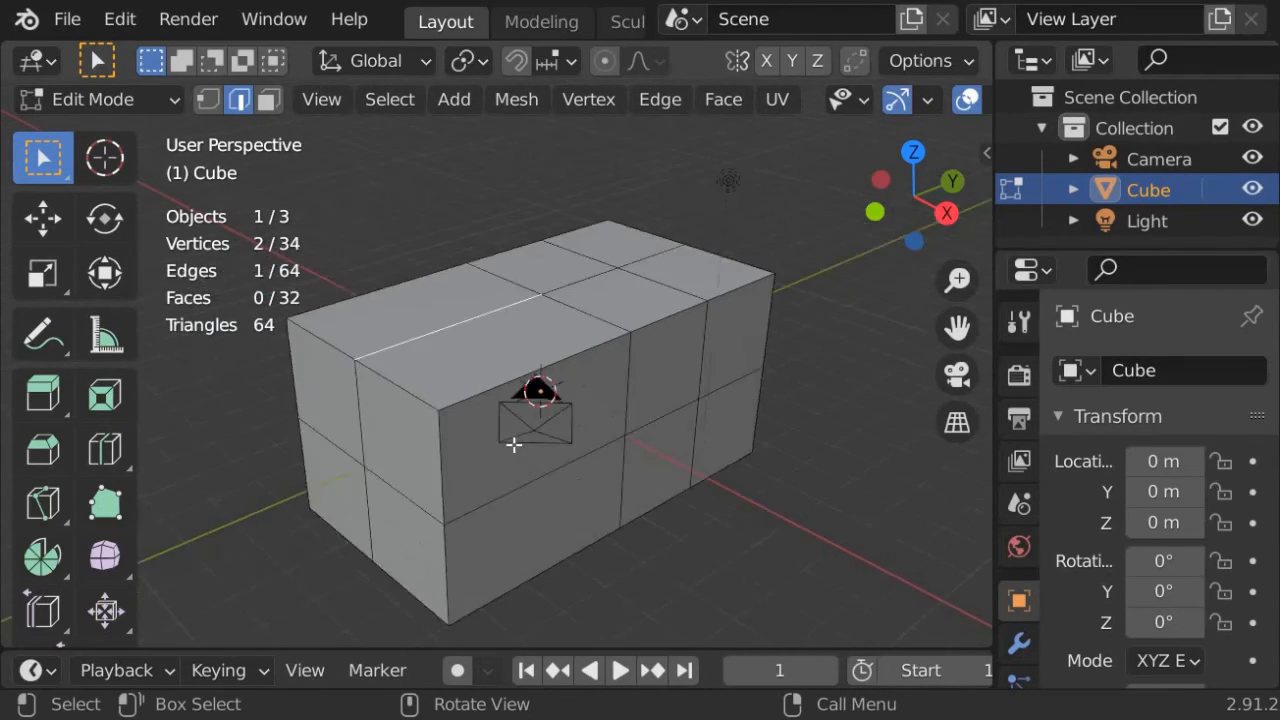
scroll(513, 444, "up", 4)
scroll(513, 444, "down", 3)
scroll(513, 444, "up", 7)
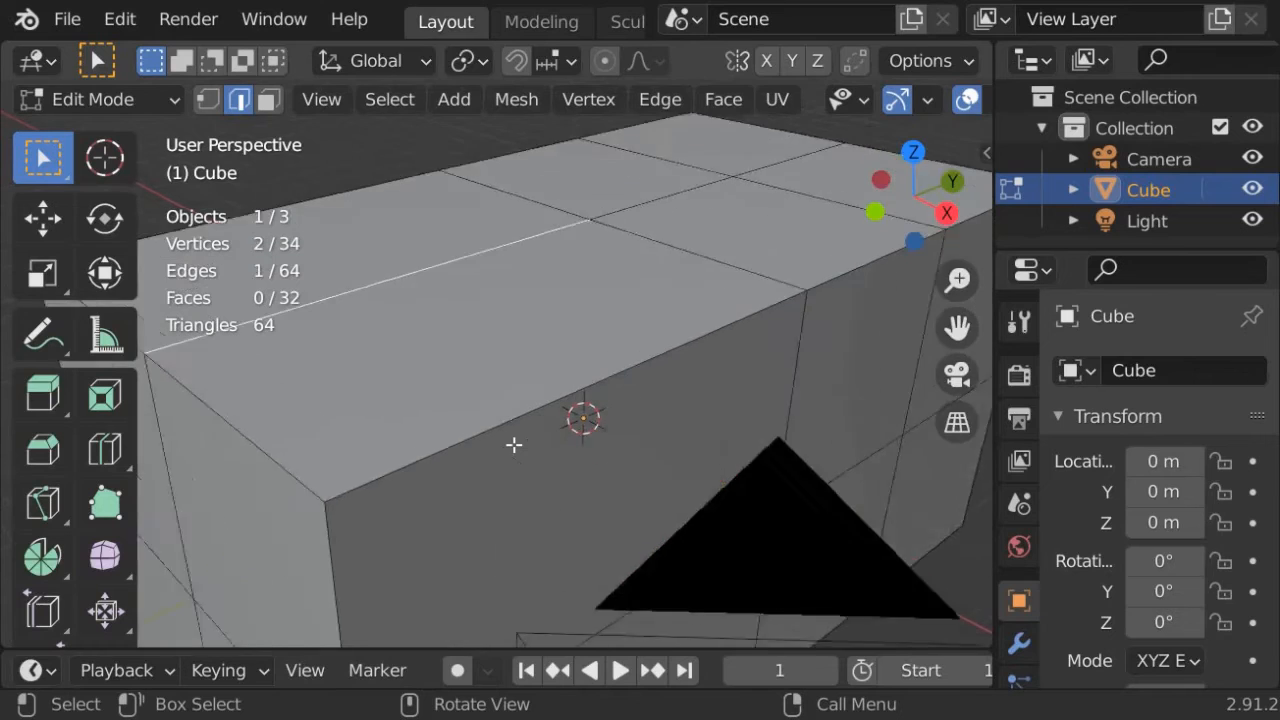
scroll(513, 444, "down", 5)
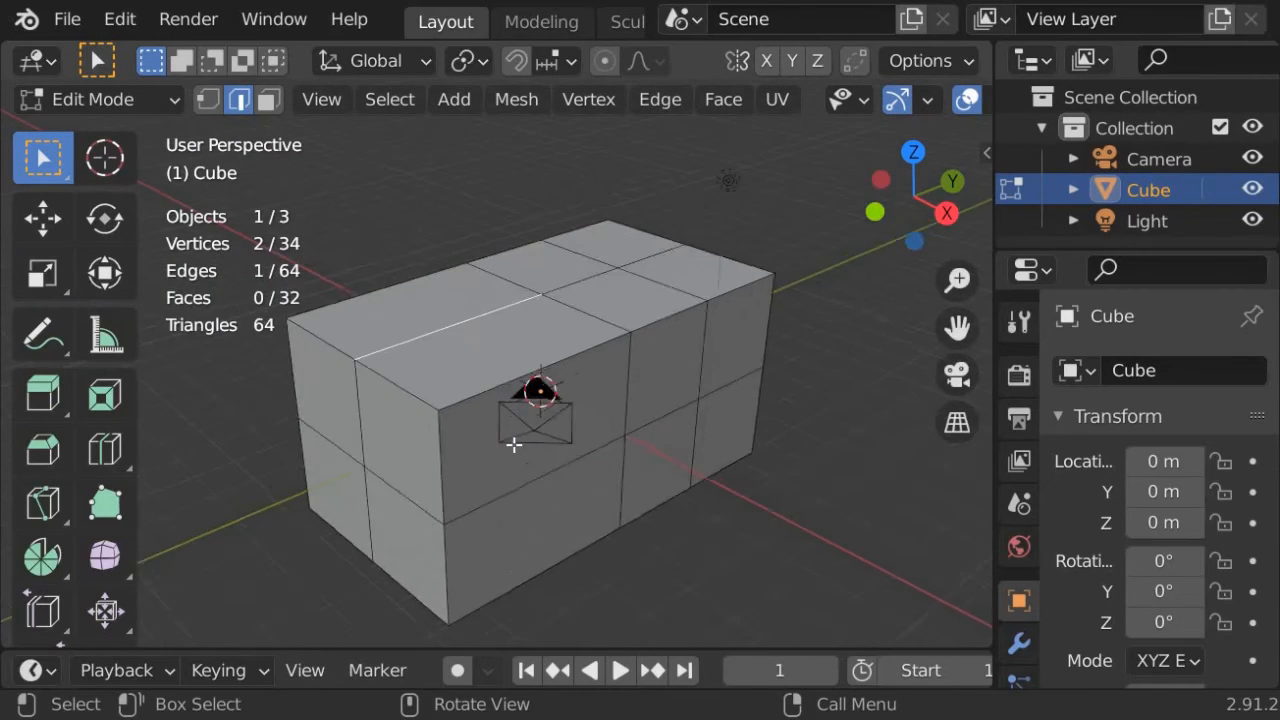
scroll(513, 444, "up", 2)
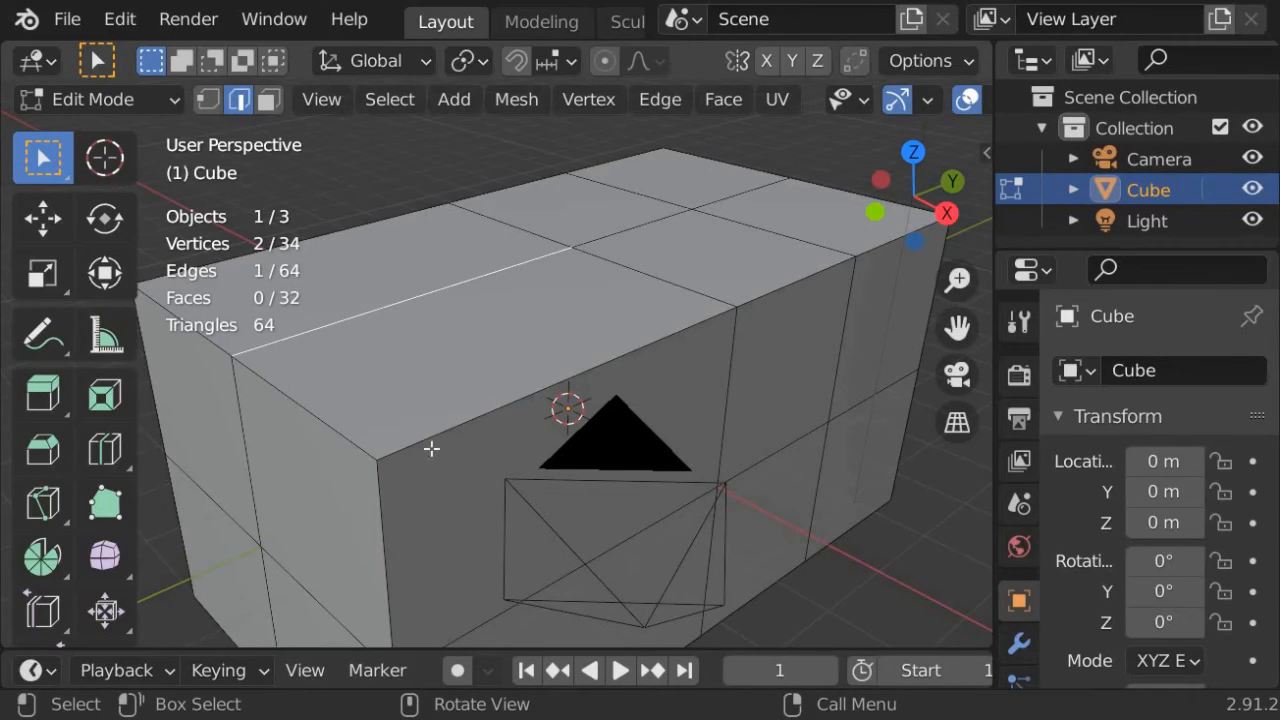
Step: Orbit, pan and zoom the view to inspect the box's top and long side from several angles
mouse_move(930, 214)
left_mouse_down()
mouse_move(900, 228)
mouse_move(914, 199)
left_mouse_up()
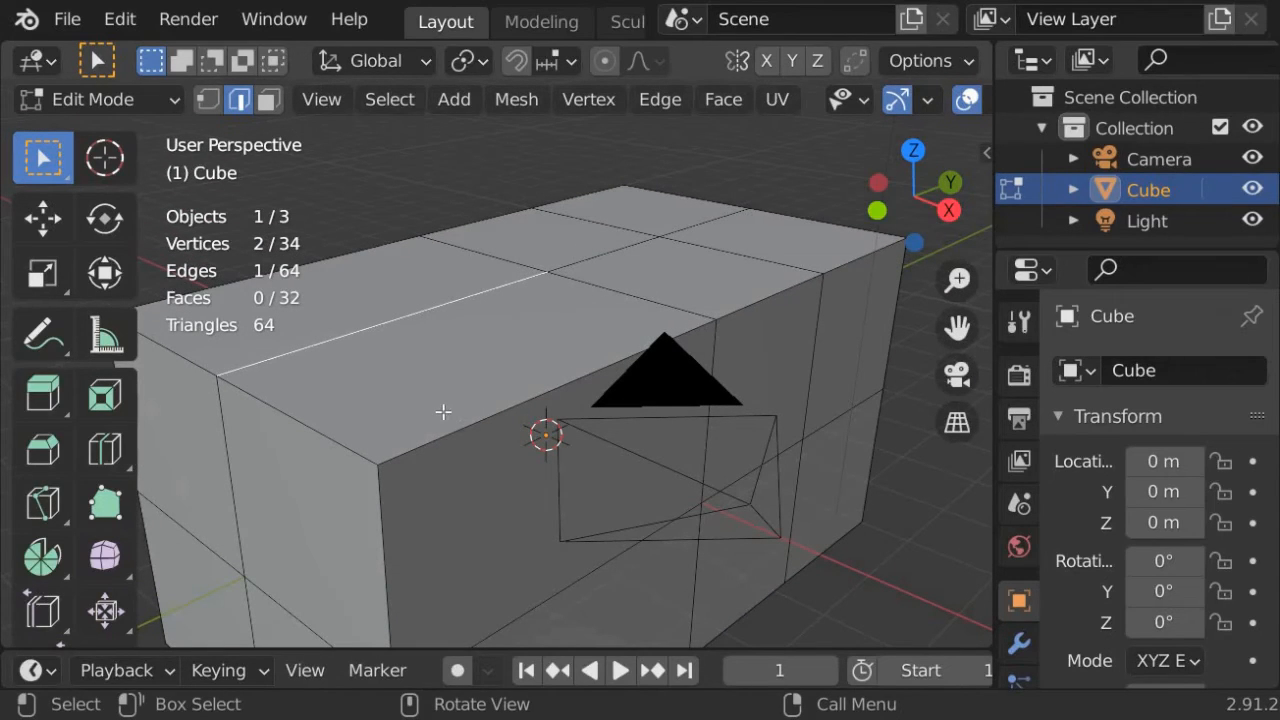
mouse_move(443, 411)
middle_mouse_down()
mouse_move(554, 449)
mouse_move(457, 380)
mouse_move(606, 417)
mouse_move(491, 447)
mouse_move(486, 374)
mouse_move(617, 374)
mouse_move(440, 449)
mouse_move(528, 376)
mouse_move(449, 386)
mouse_move(454, 400)
middle_mouse_up()
scroll(456, 394, "up", 2)
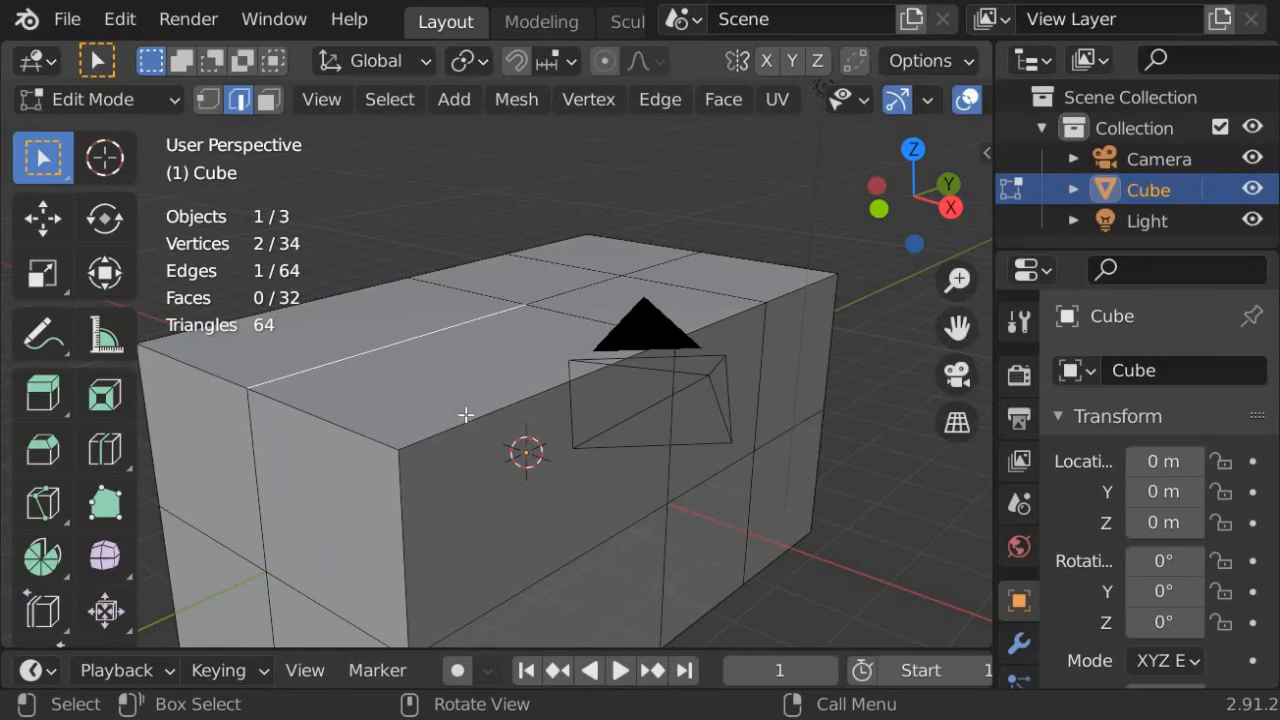
middle_click_drag(438, 440, 512, 200, "shift")
mouse_move(961, 330)
left_mouse_down()
mouse_move(931, 398)
mouse_move(924, 313)
mouse_move(947, 350)
left_mouse_up()
left_click_drag(960, 284, 960, 322)
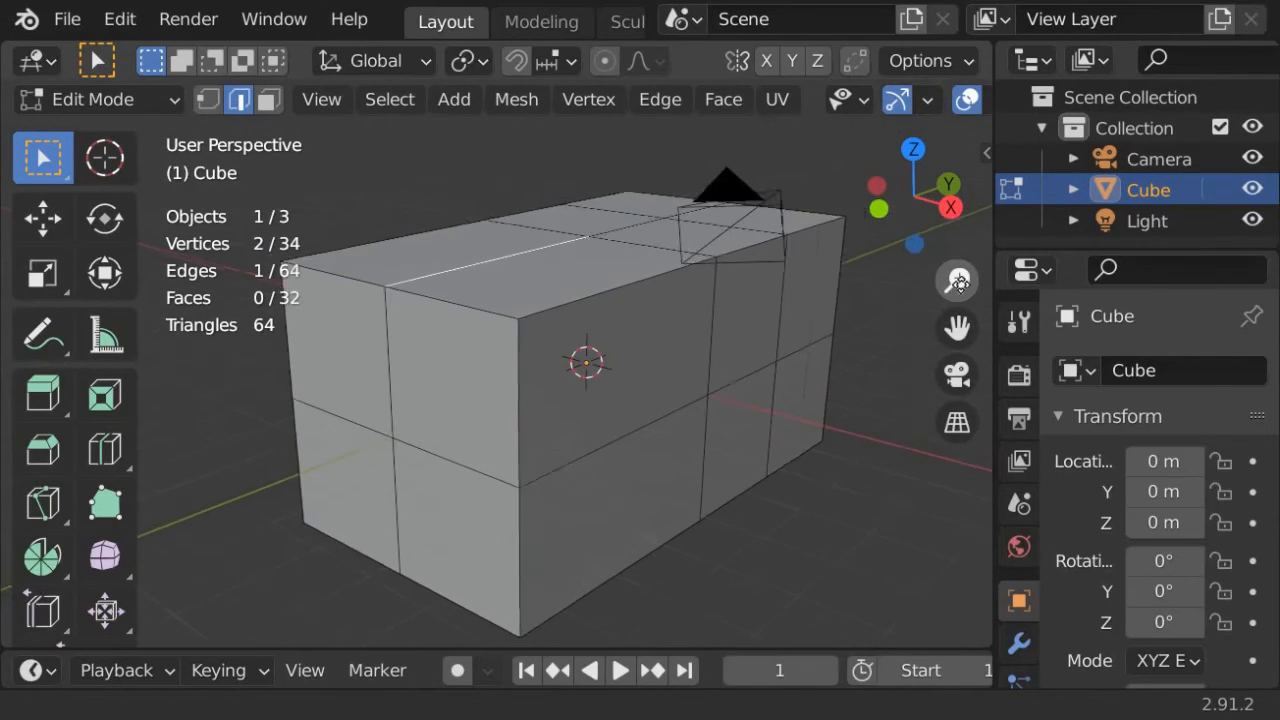
left_click_drag(944, 206, 830, 210)
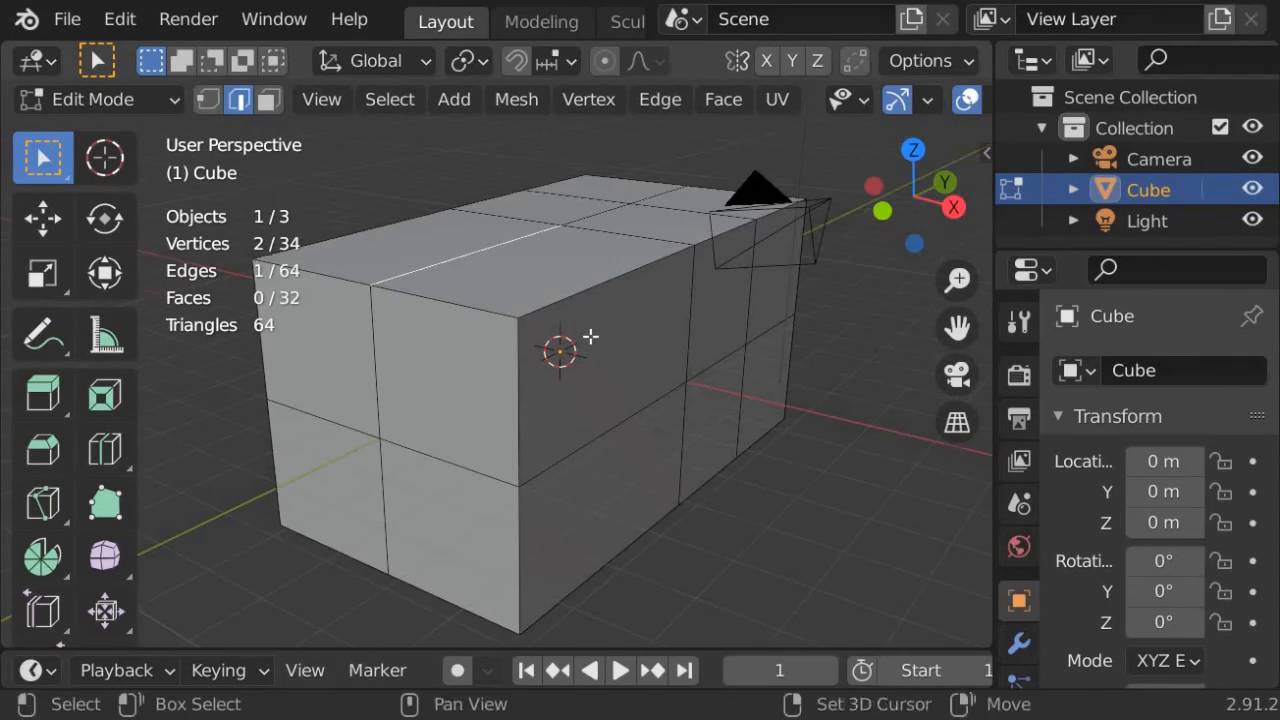
Step: Select the three lengthwise centre edges on the box's top and move them straight up along Z to form a roof ridge
middle_click_drag(591, 337, 651, 331, "shift")
left_click(637, 267)
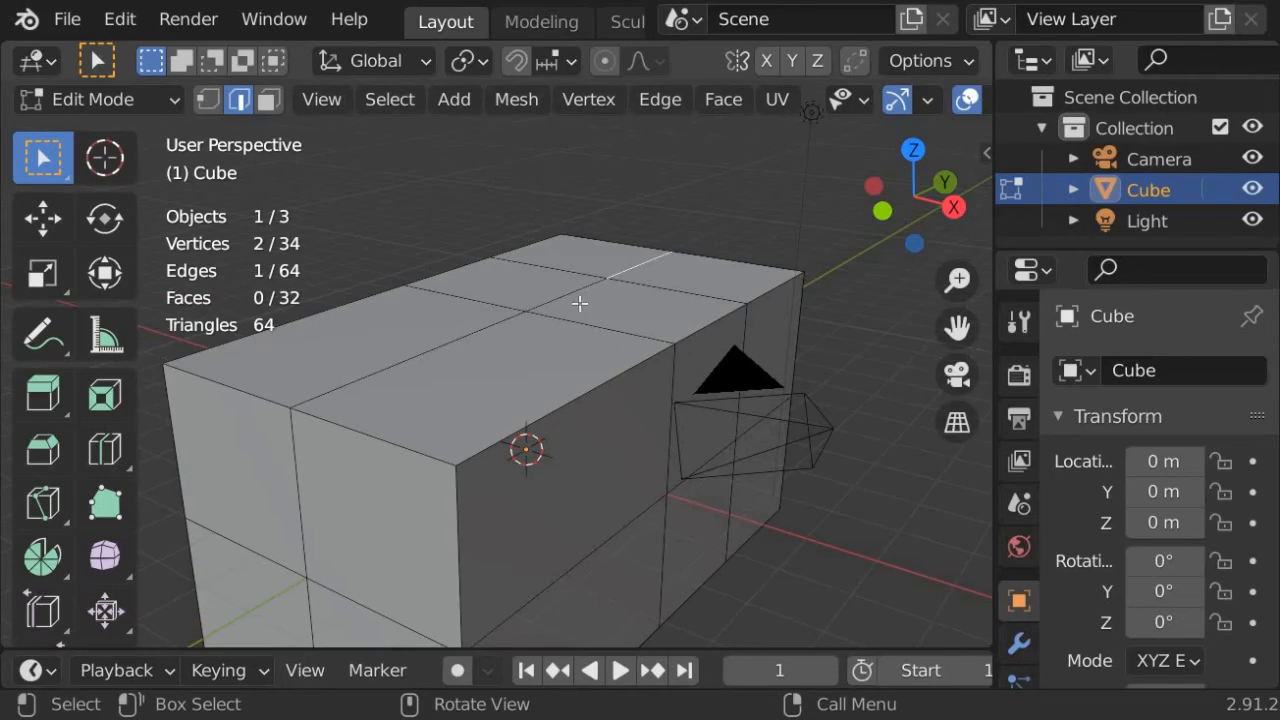
left_click(423, 347)
left_click(635, 266)
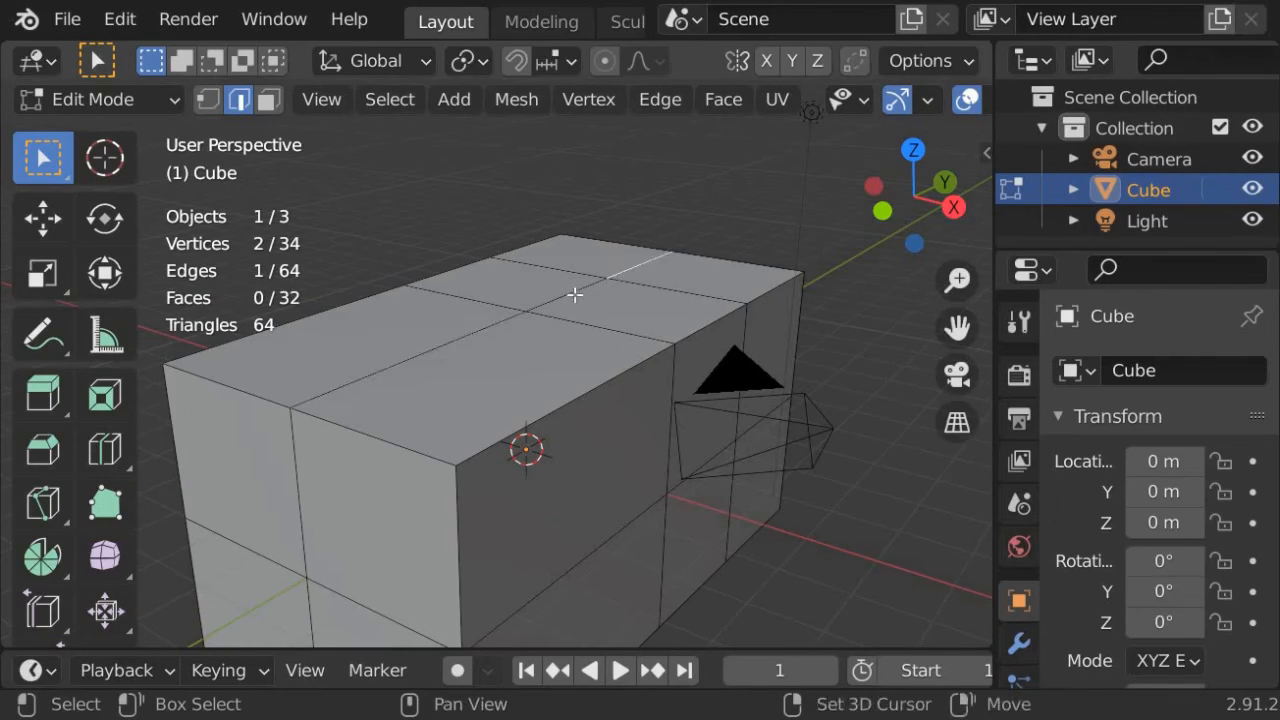
left_click(538, 300, "shift")
left_click(475, 332, "shift")
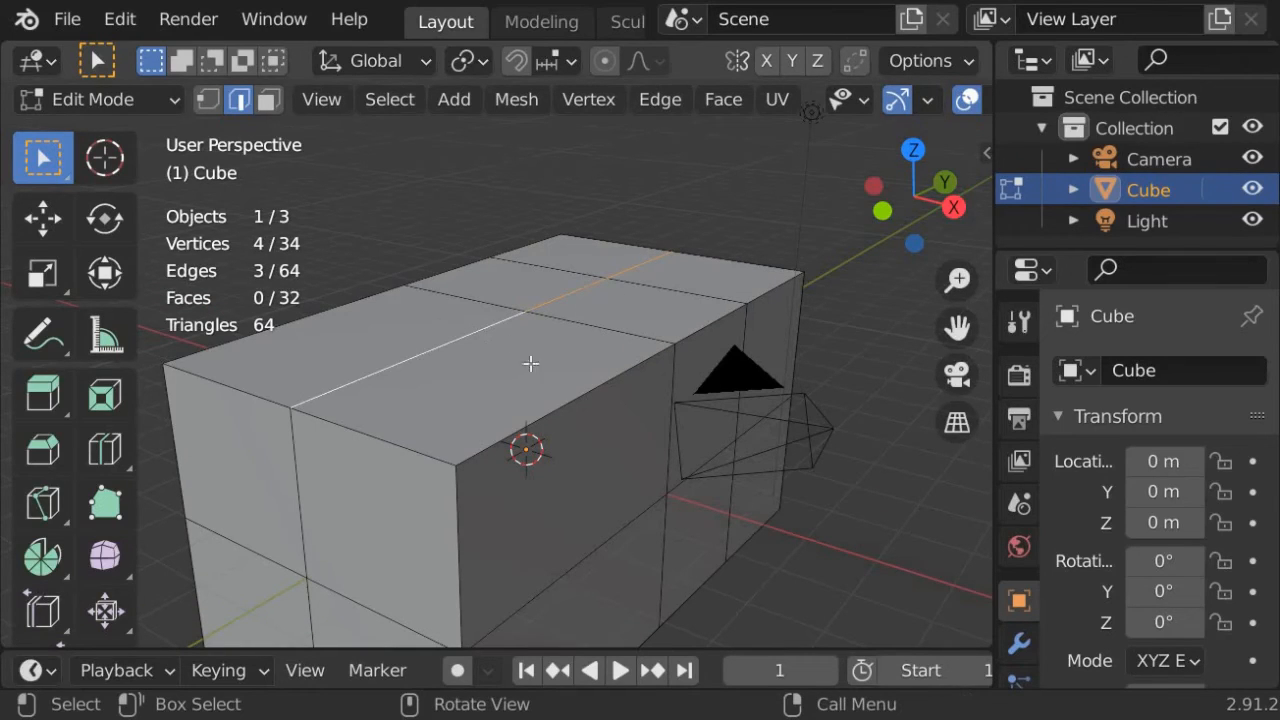
left_click(35, 212)
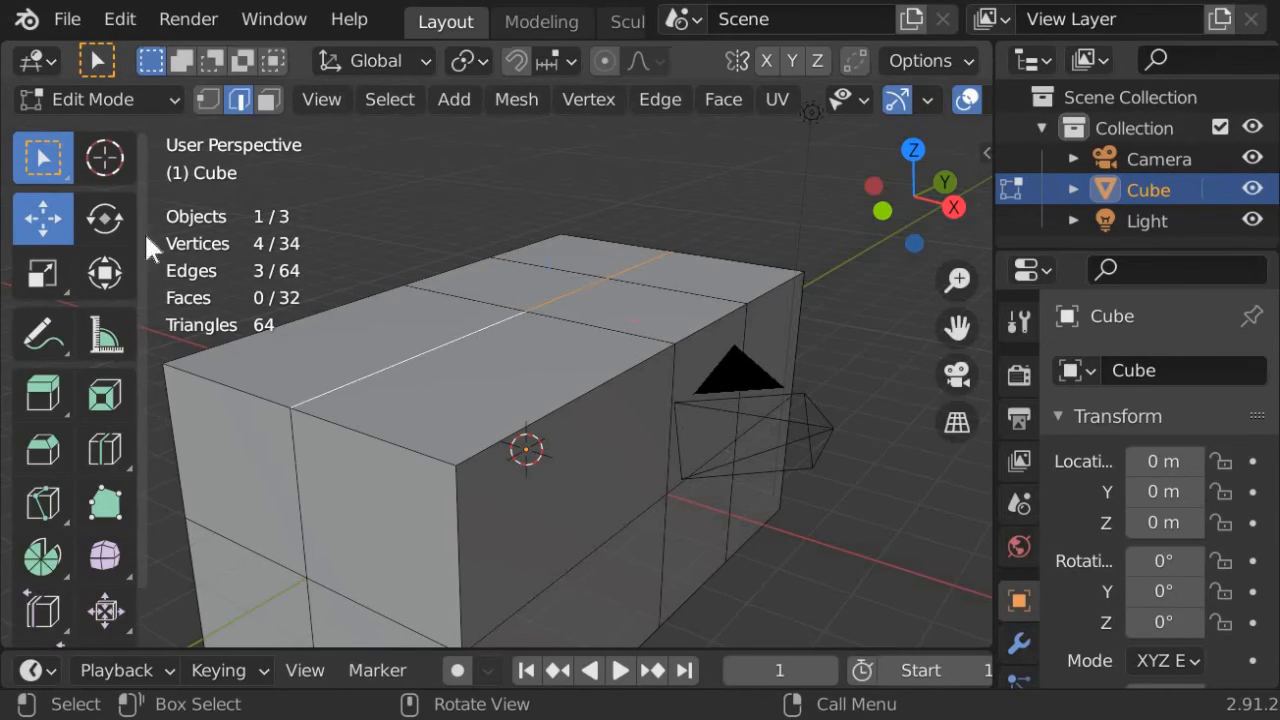
left_click_drag(541, 186, 587, 608)
middle_click_drag(587, 608, 554, 600)
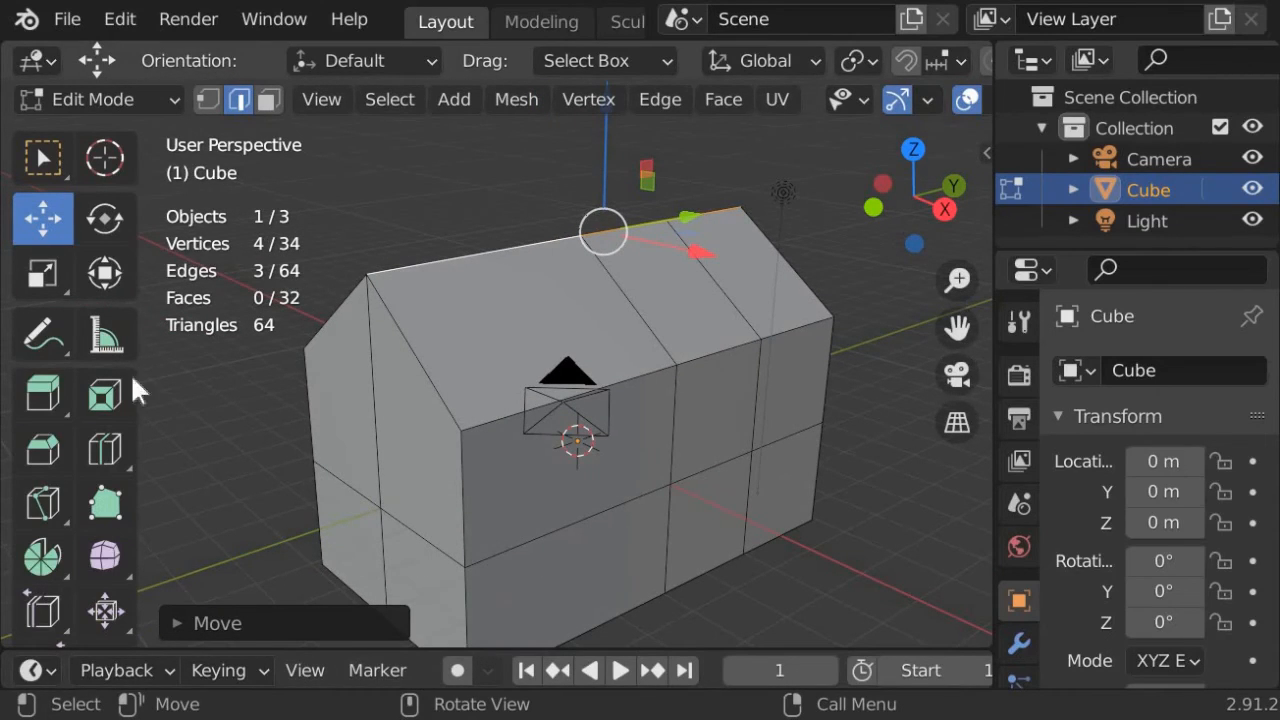
Step: Select the three mid-height edges along the near long side and move them up along Z to a little below the roof edge
left_click(43, 157)
middle_click_drag(612, 420, 542, 317, "shift")
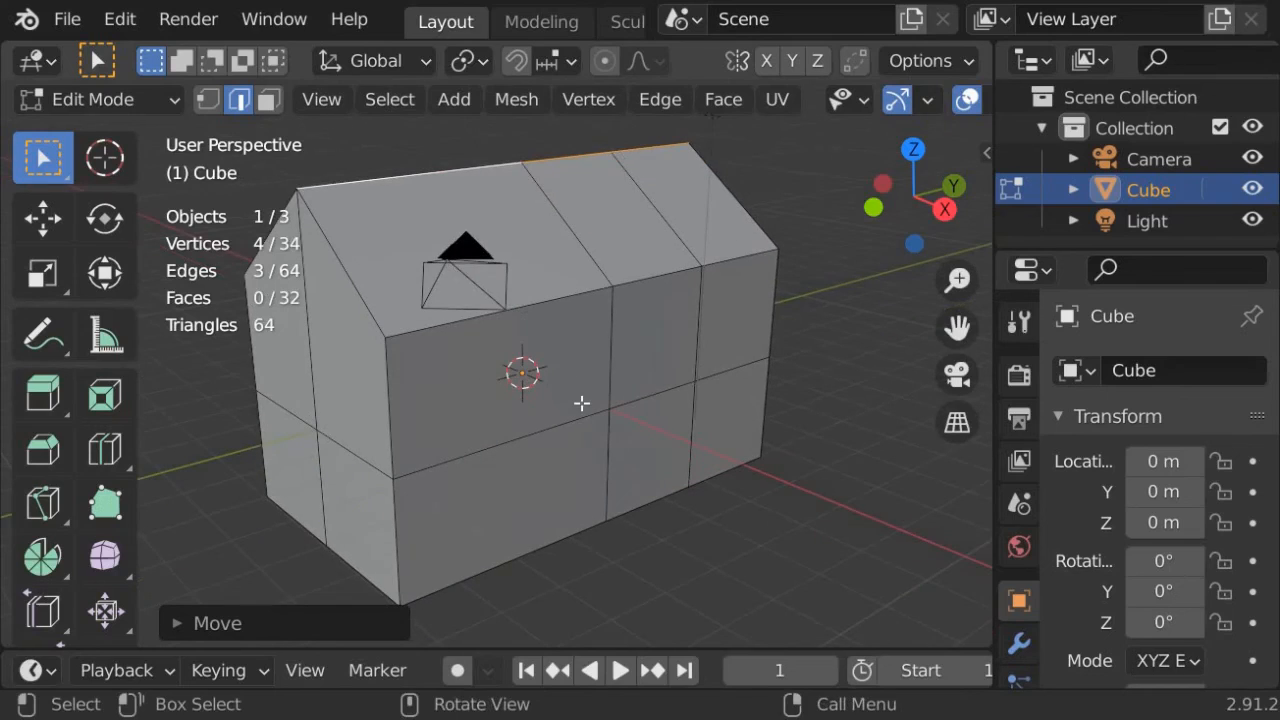
left_click(467, 461)
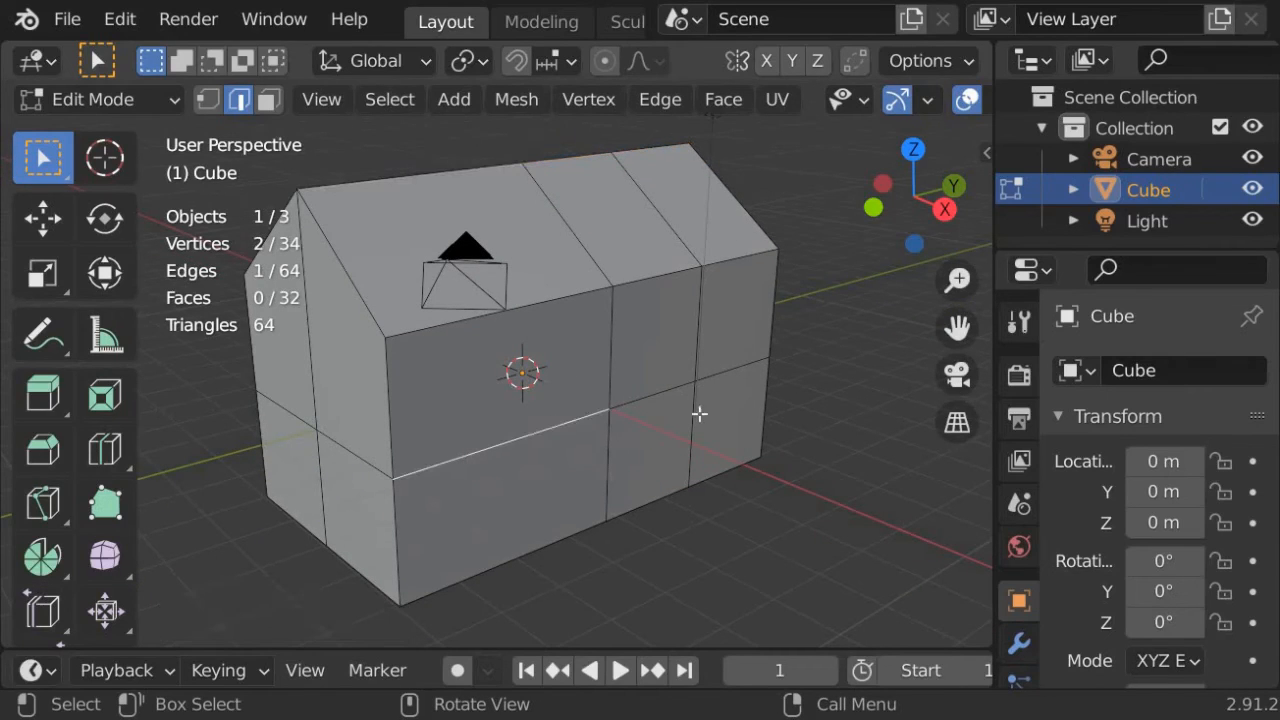
left_click(650, 397, "shift")
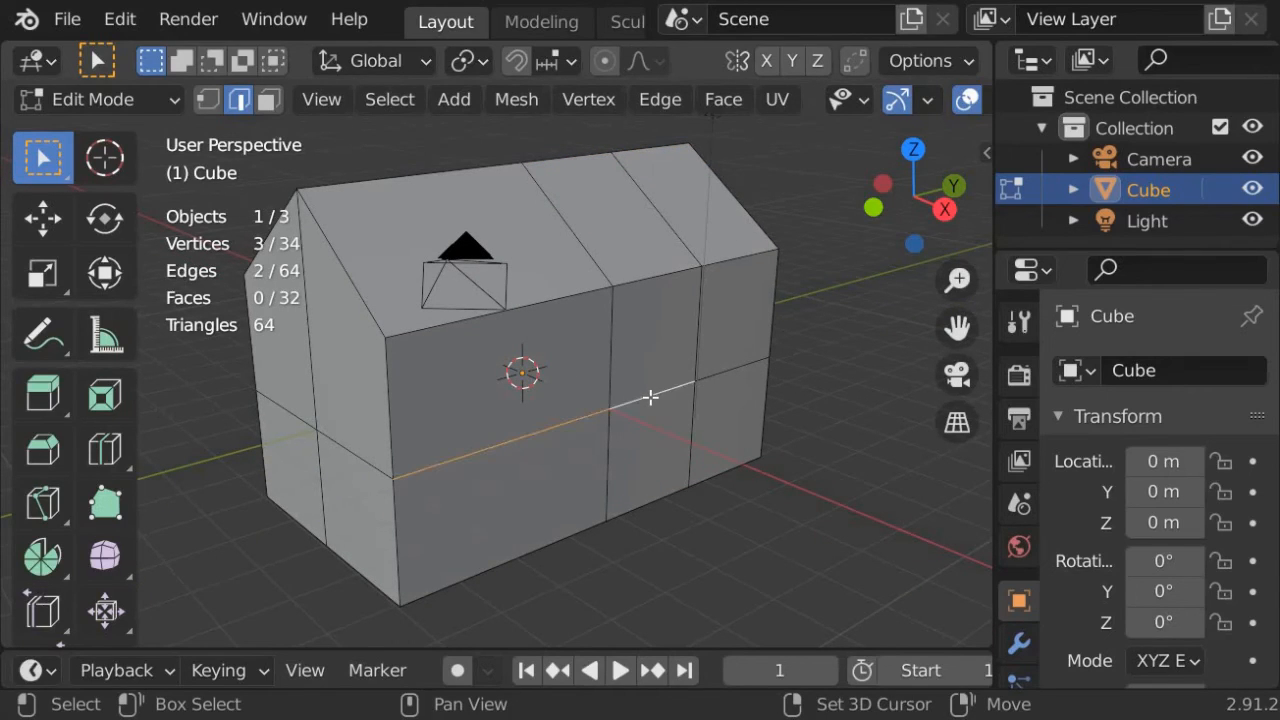
left_click(718, 374, "shift")
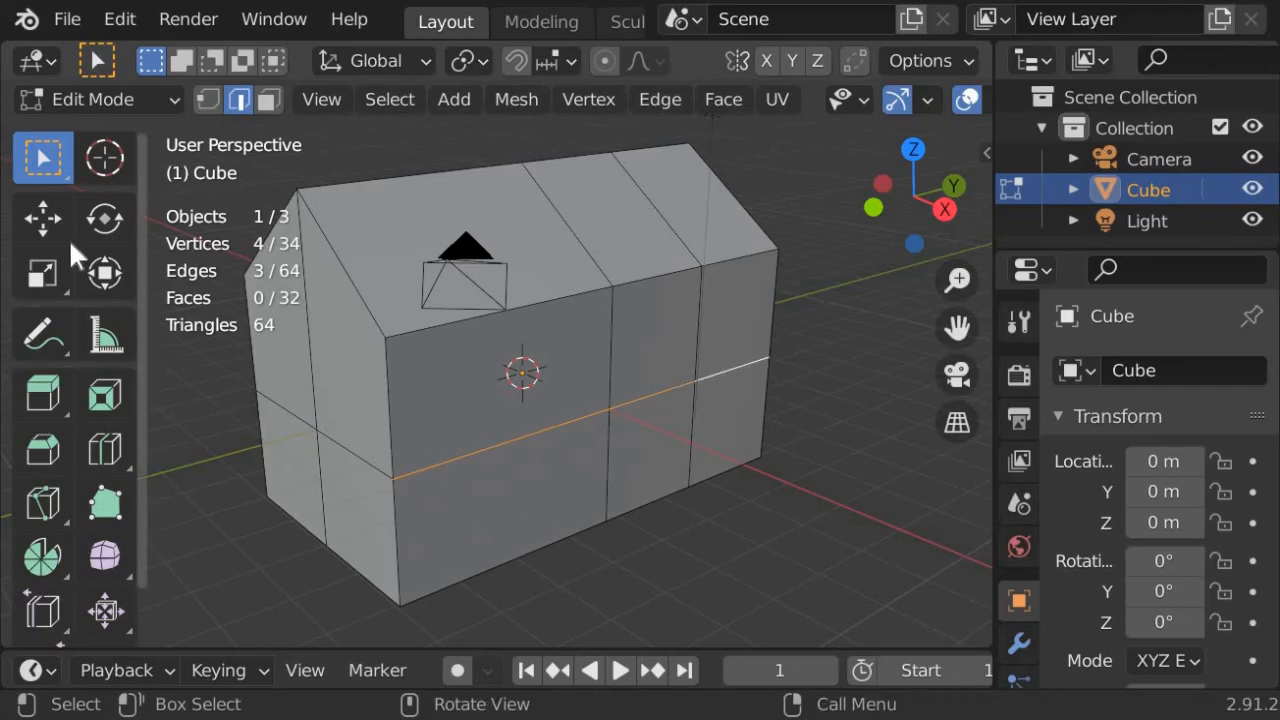
left_click(45, 222)
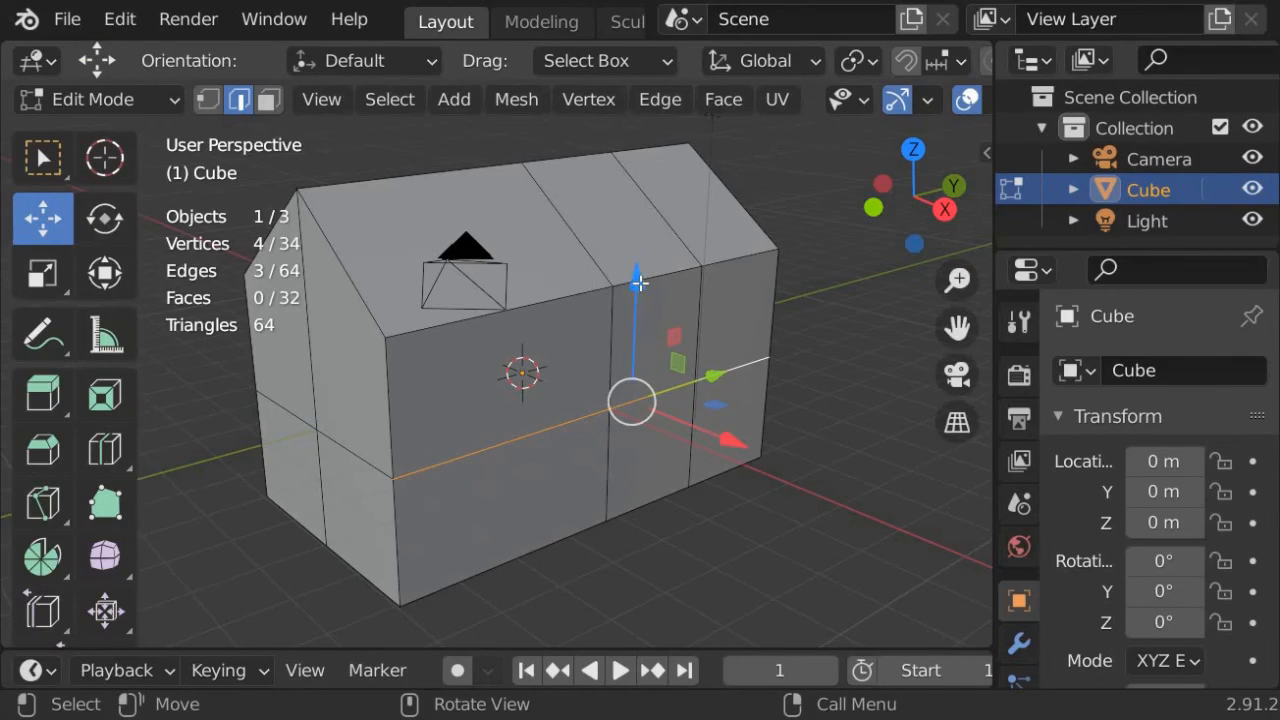
left_click_drag(638, 283, 641, 237)
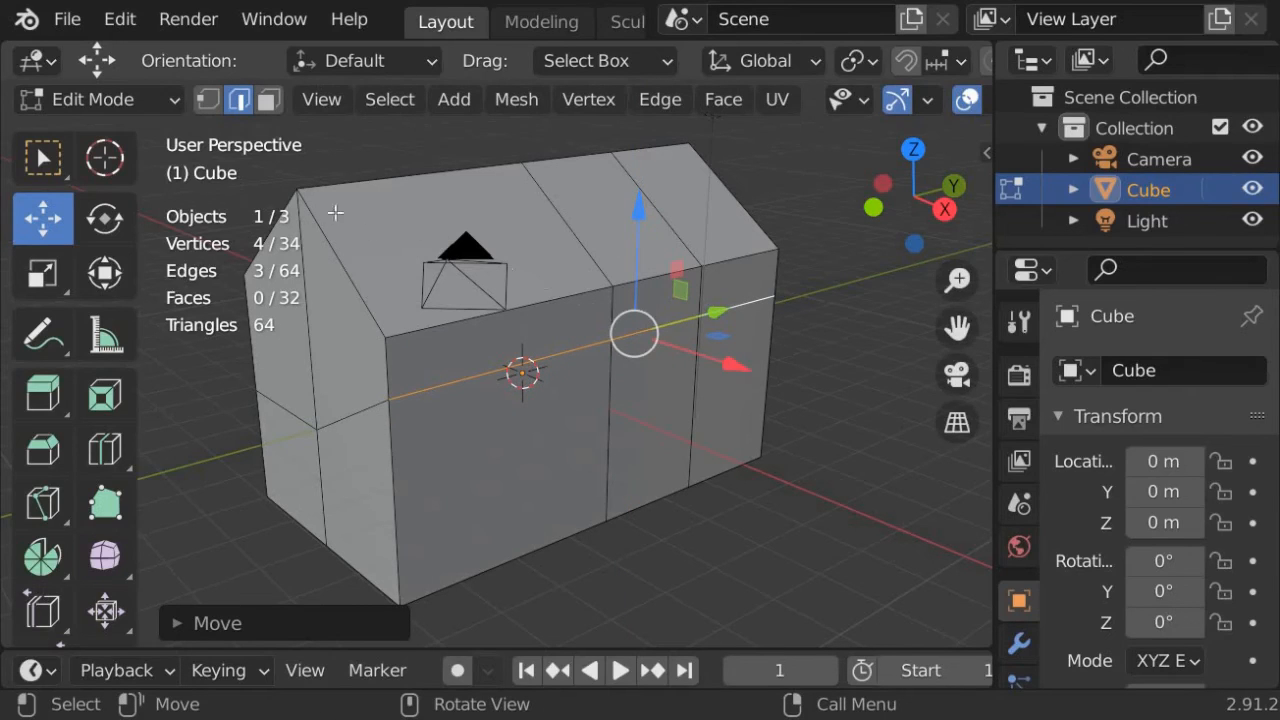
Step: Select the tall lower face between the two vertical edges on the near long side and delete that face to open a doorway
left_click(45, 162)
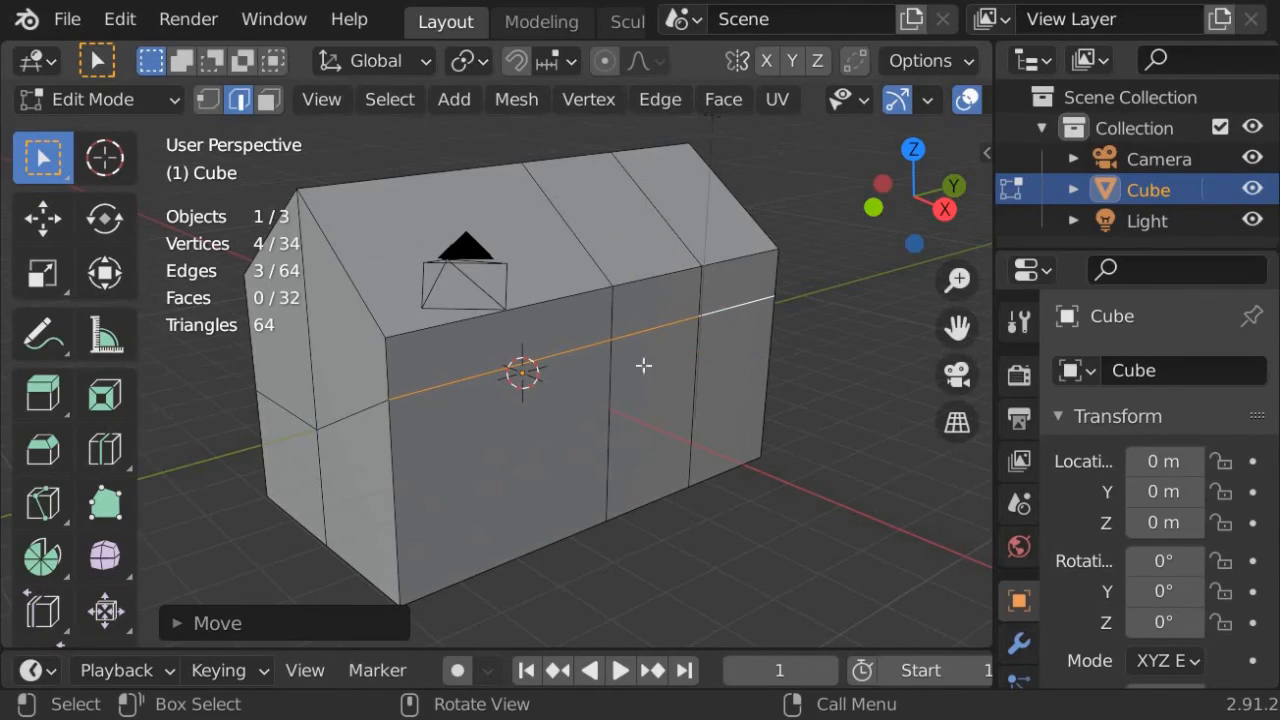
left_click(278, 99)
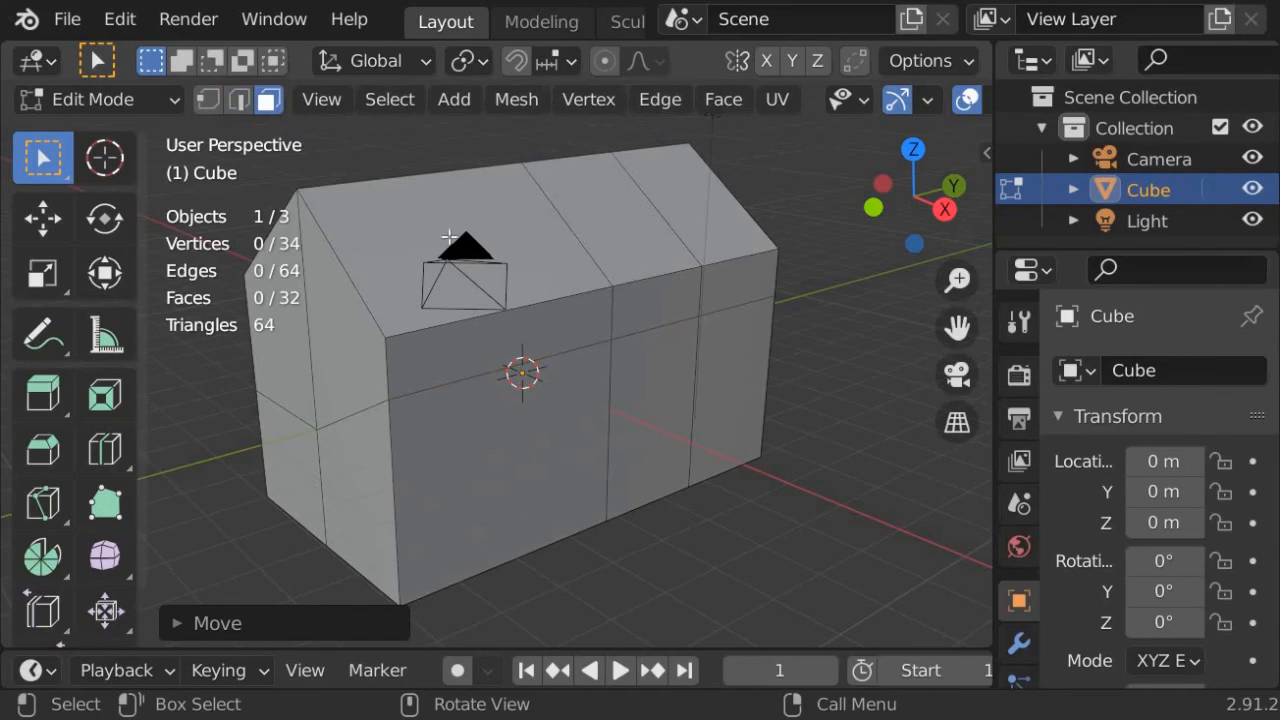
left_click(622, 410)
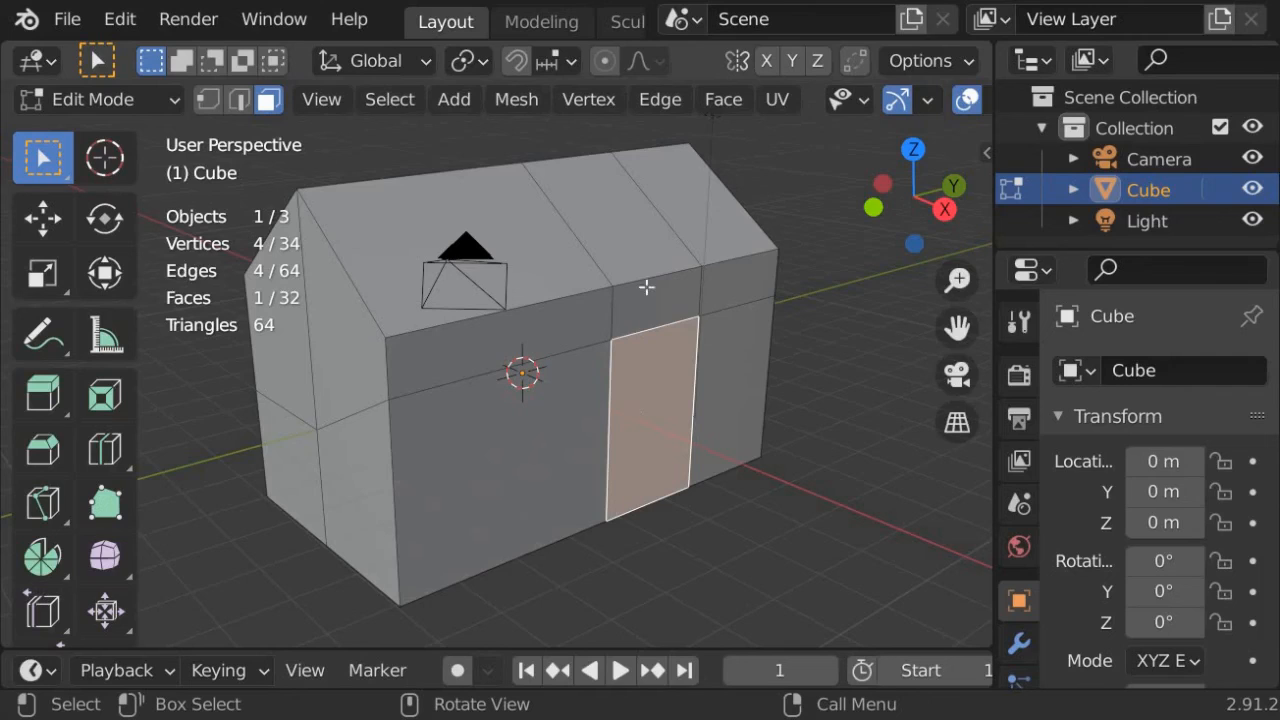
left_click(528, 98)
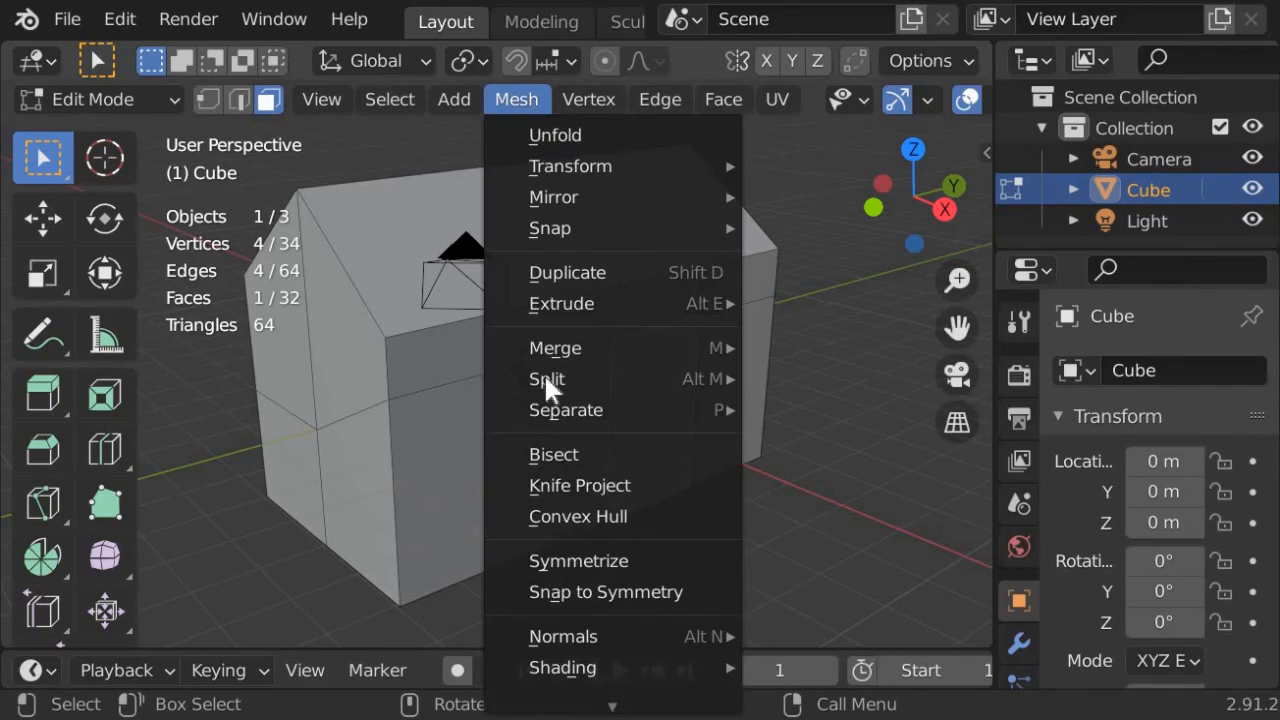
mouse_move(607, 697)
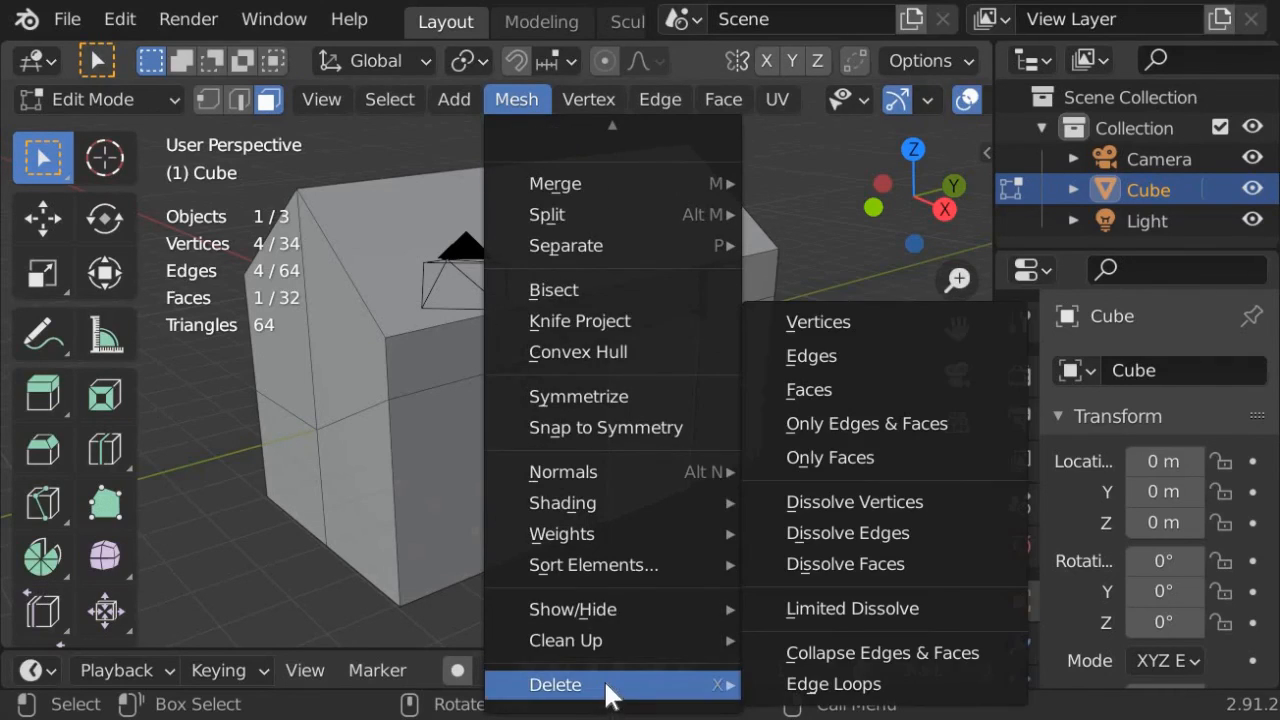
left_click(833, 384)
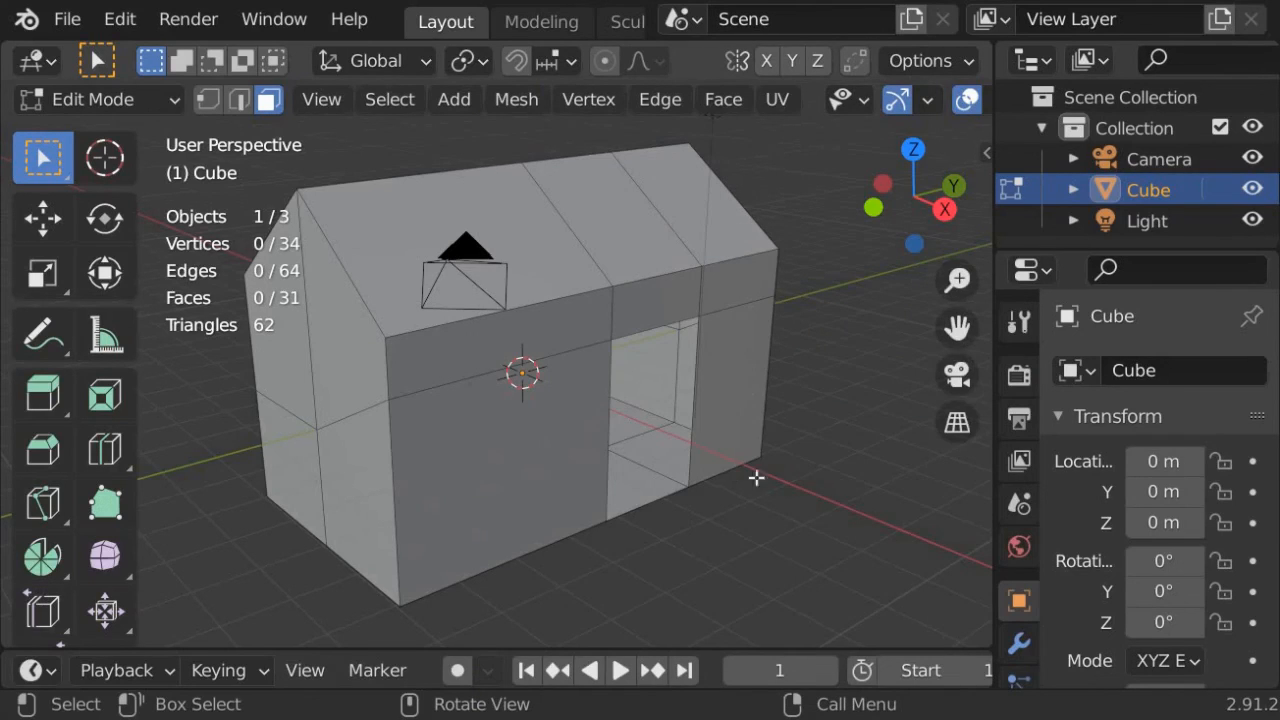
Step: Return the house to Object Mode and inspect its doorway and overall shape from several angles and distances
middle_click_drag(756, 478, 786, 472)
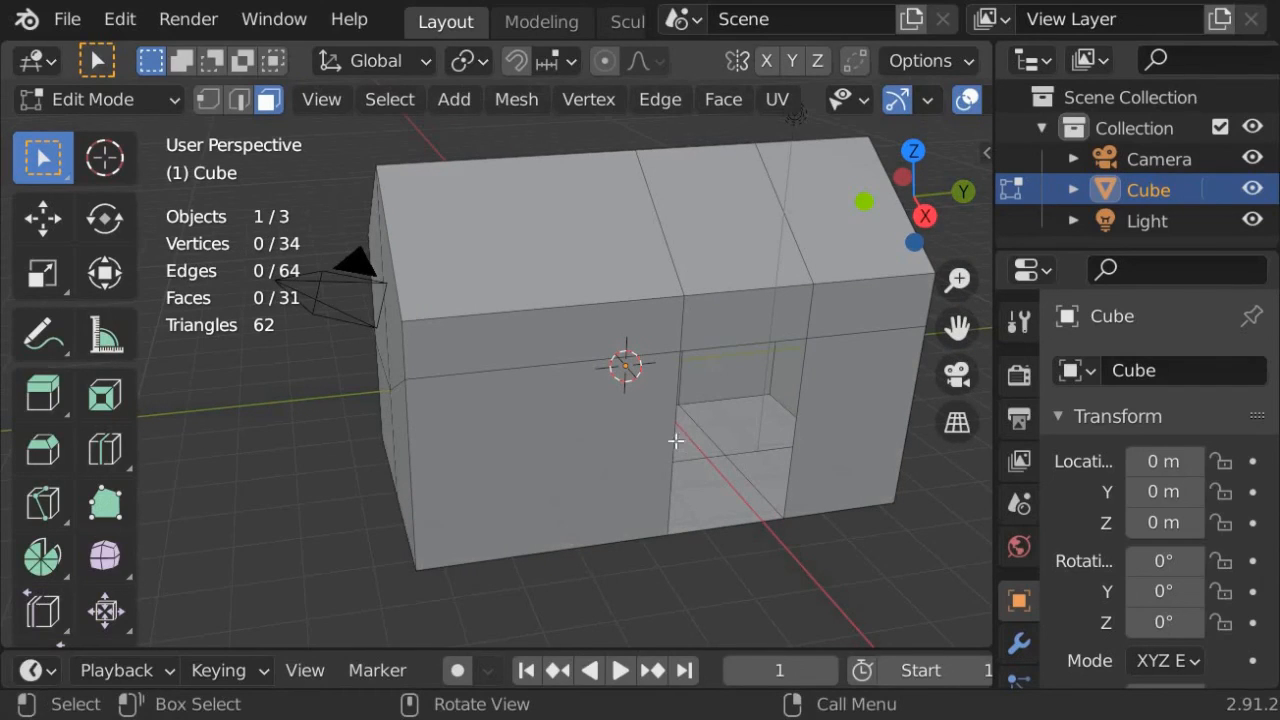
middle_click_drag(676, 441, 700, 410)
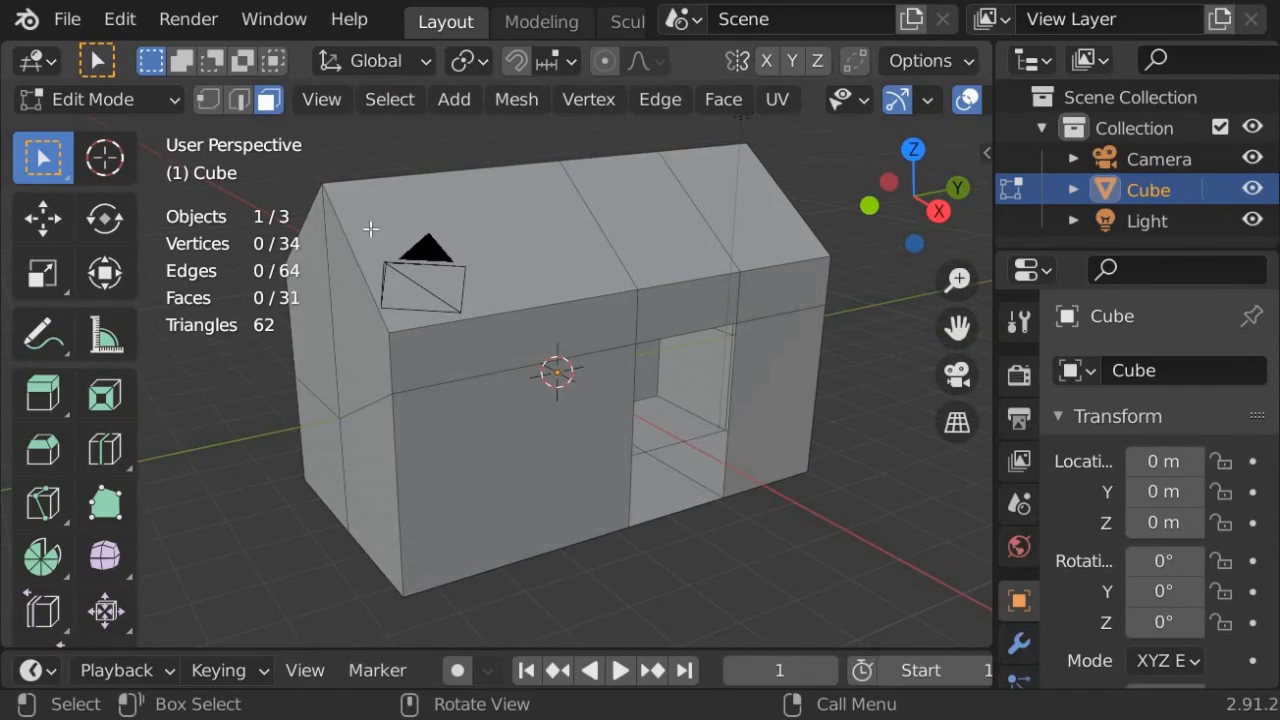
left_click(110, 99)
left_click(112, 134)
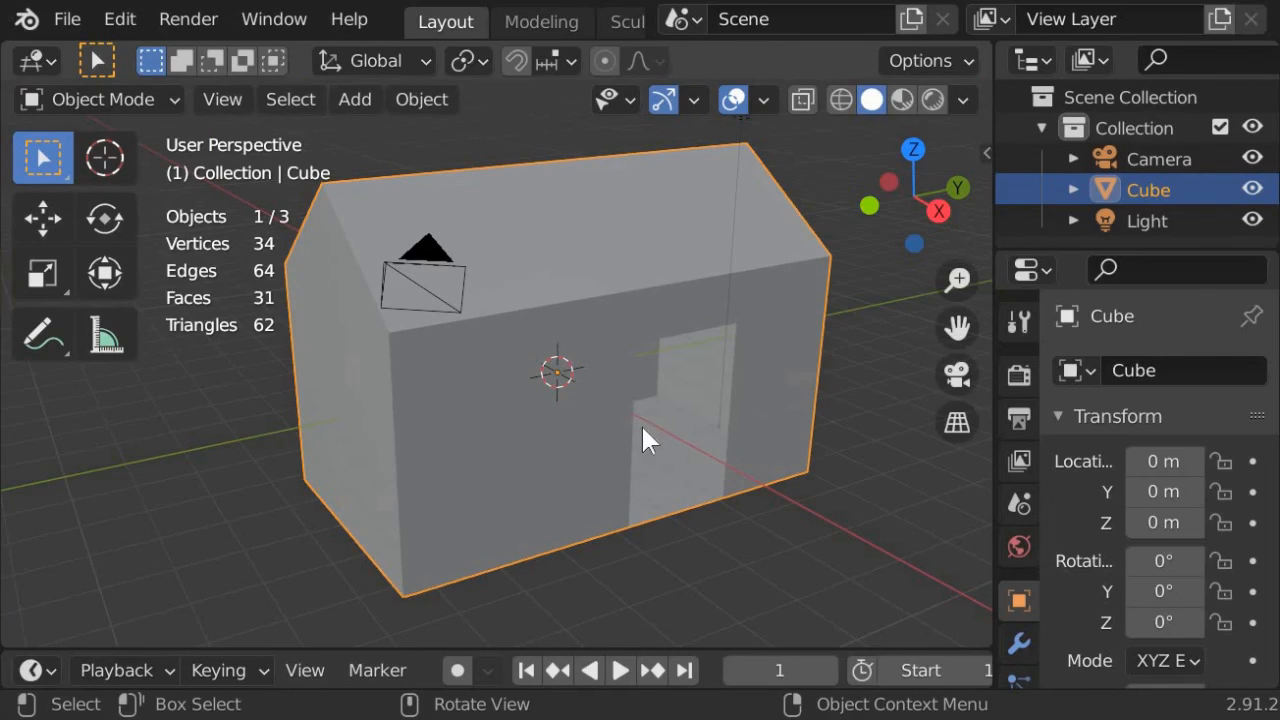
middle_click_drag(646, 426, 742, 462)
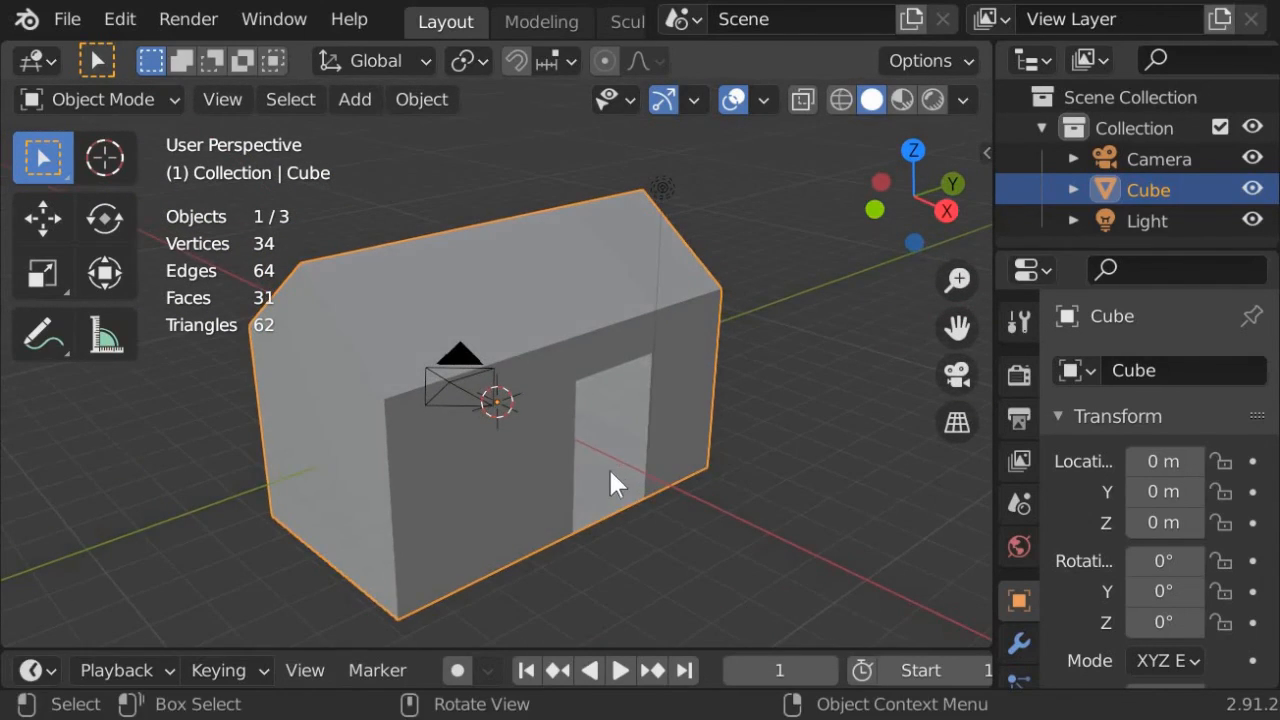
scroll(610, 471, "up", 1)
middle_click_drag(610, 471, 620, 468)
scroll(620, 468, "down", 2)
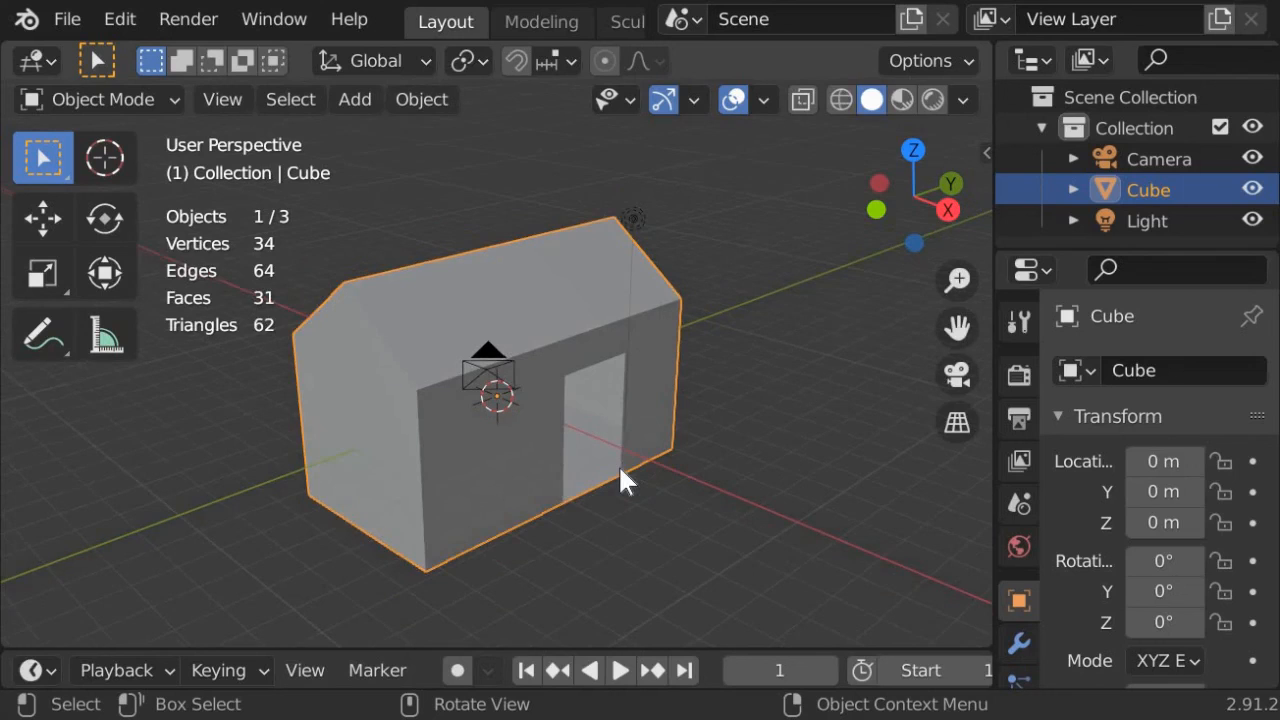
scroll(620, 480, "up", 5)
scroll(620, 480, "down", 5)
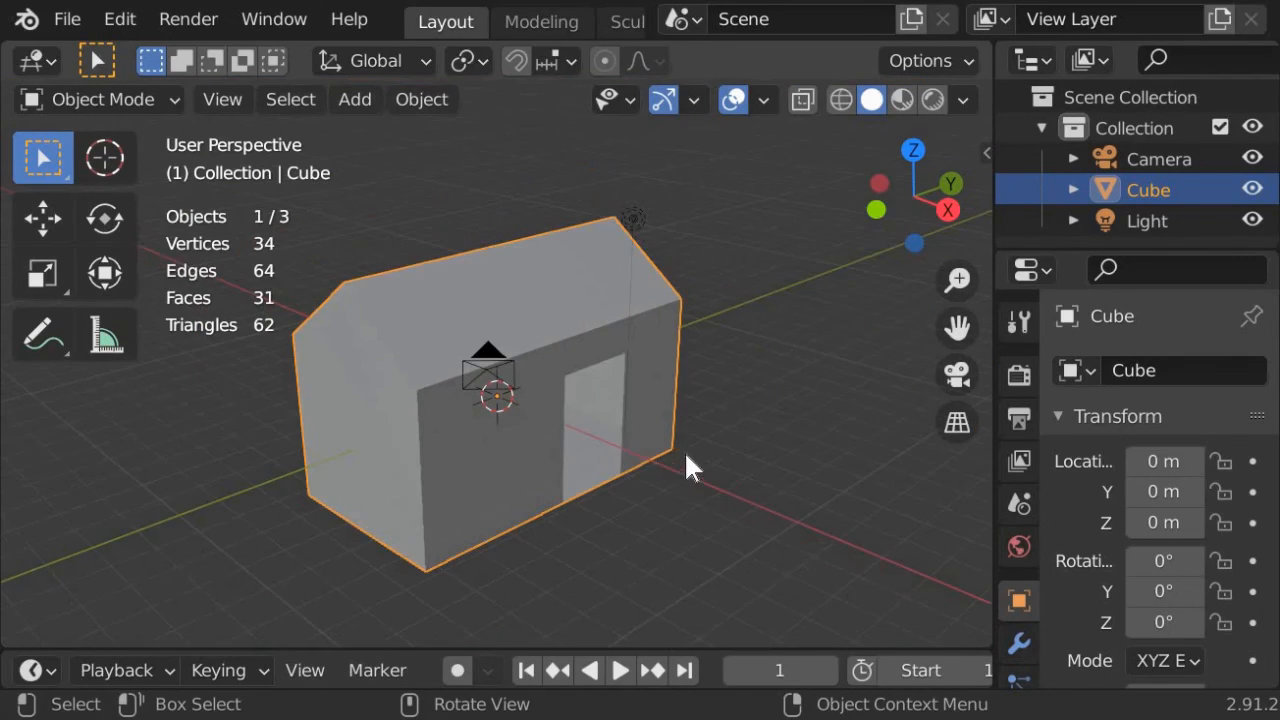